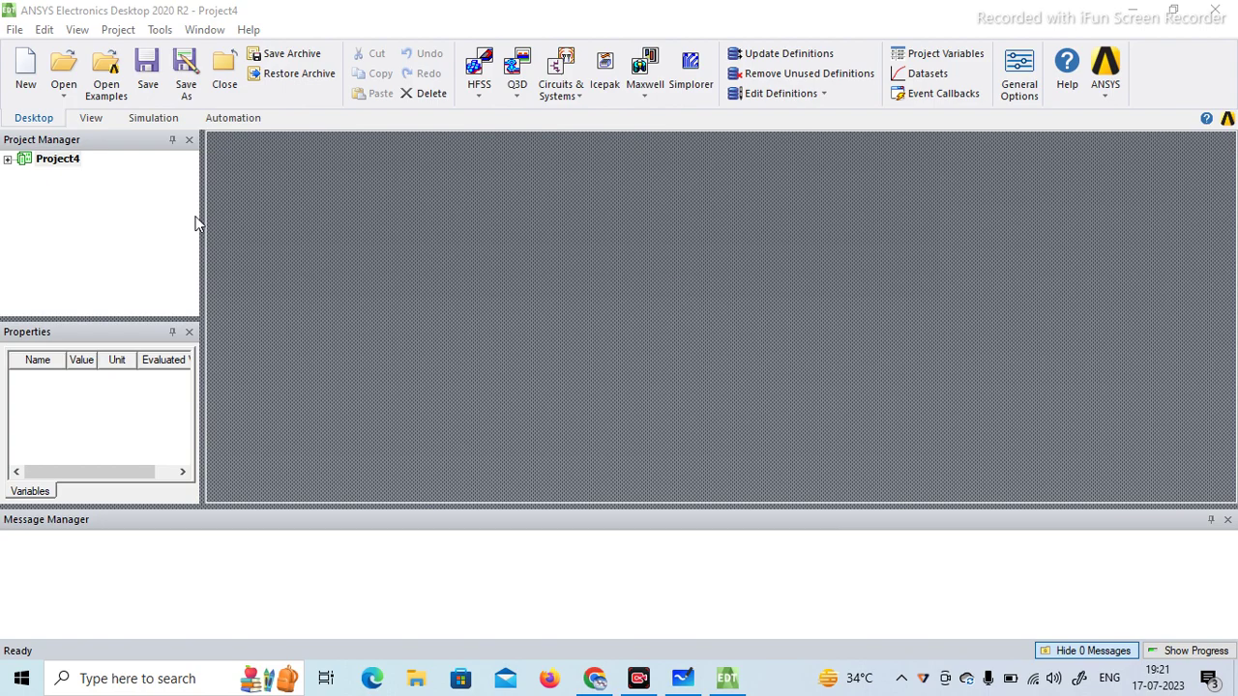
Insert a circuit design using the 'MS - FR4 (Er=4.4) 0.060 inch, 0.5 oz copper' template.
click(14, 30)
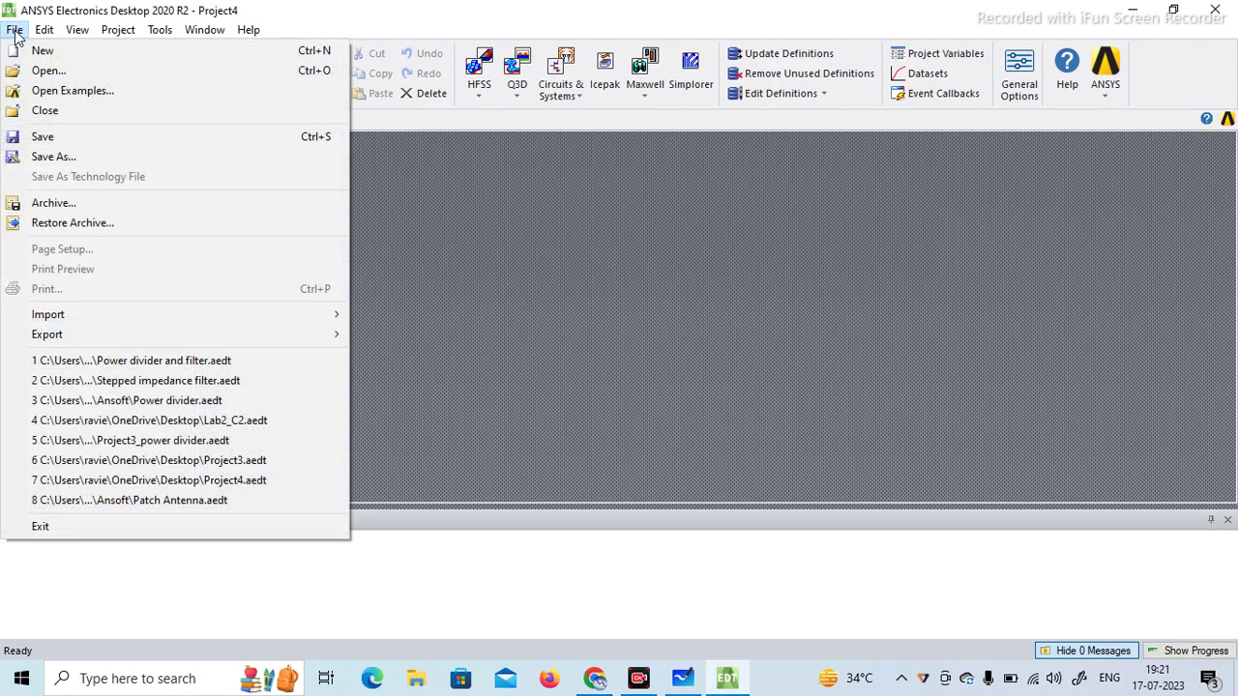
click(452, 225)
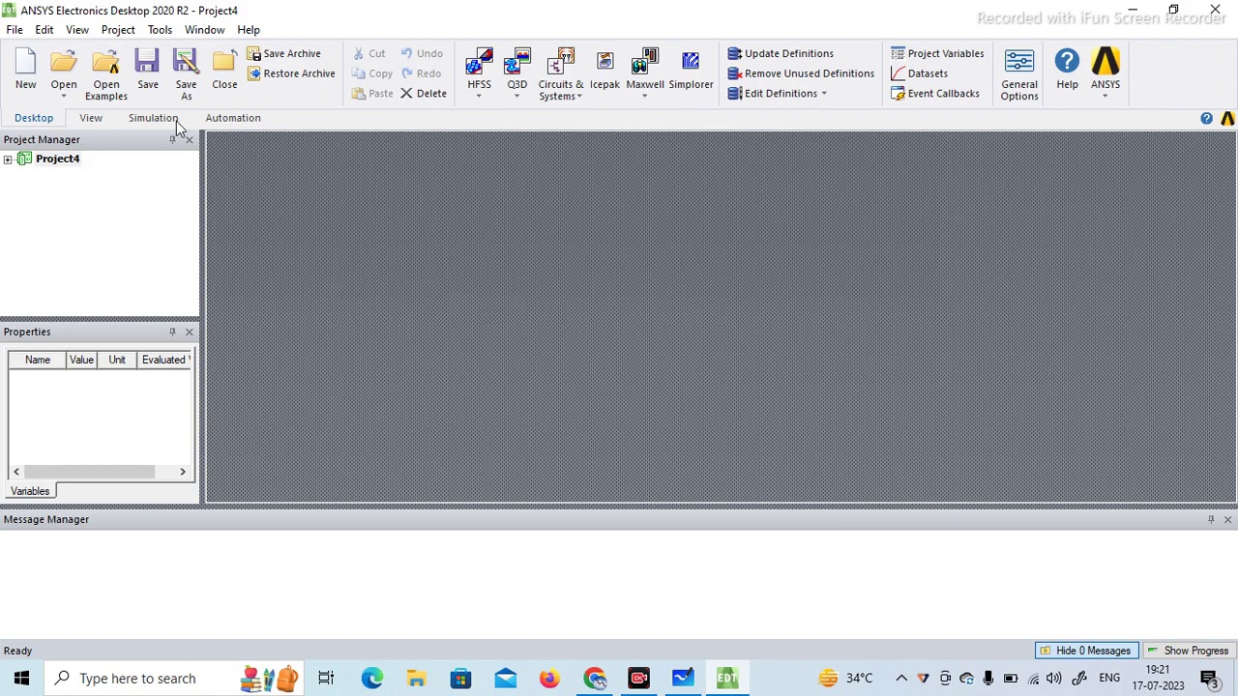
click(118, 32)
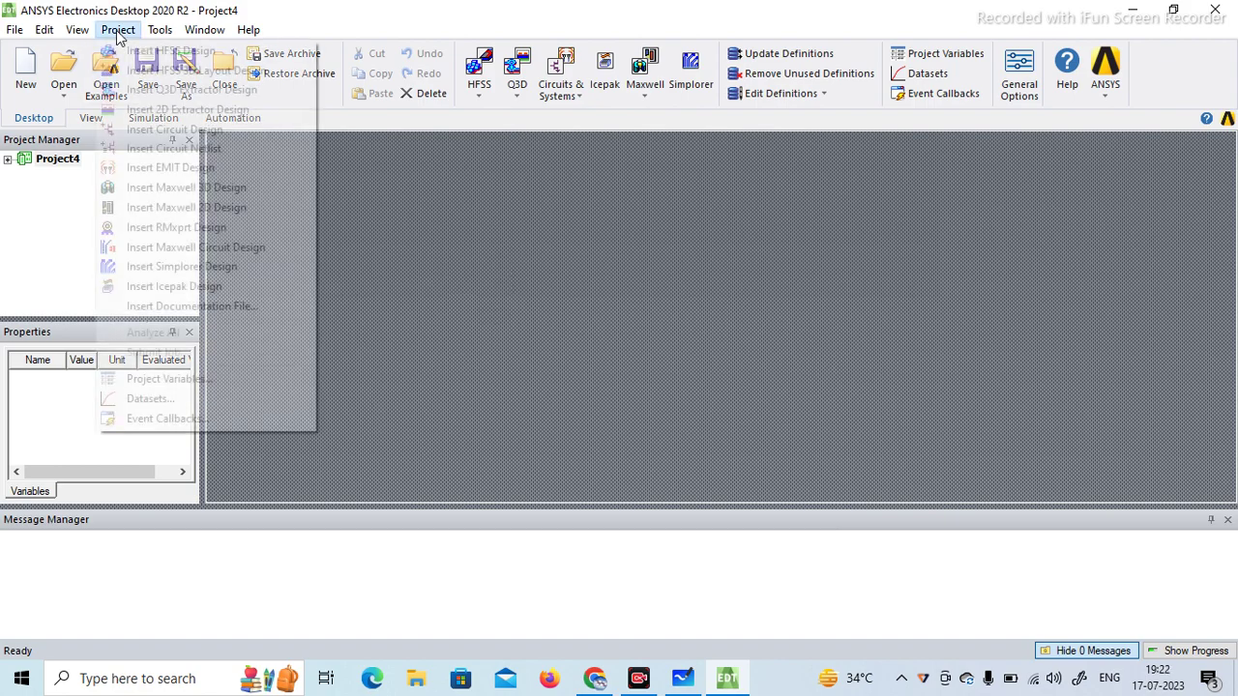
click(148, 131)
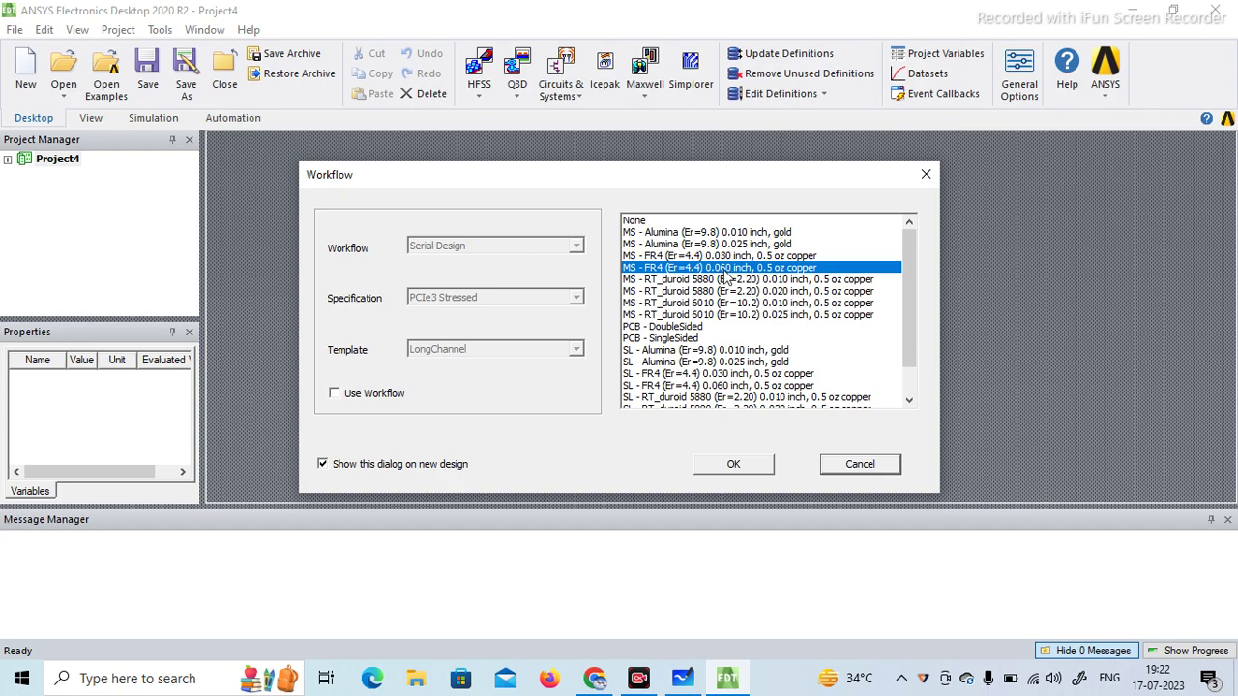
click(730, 465)
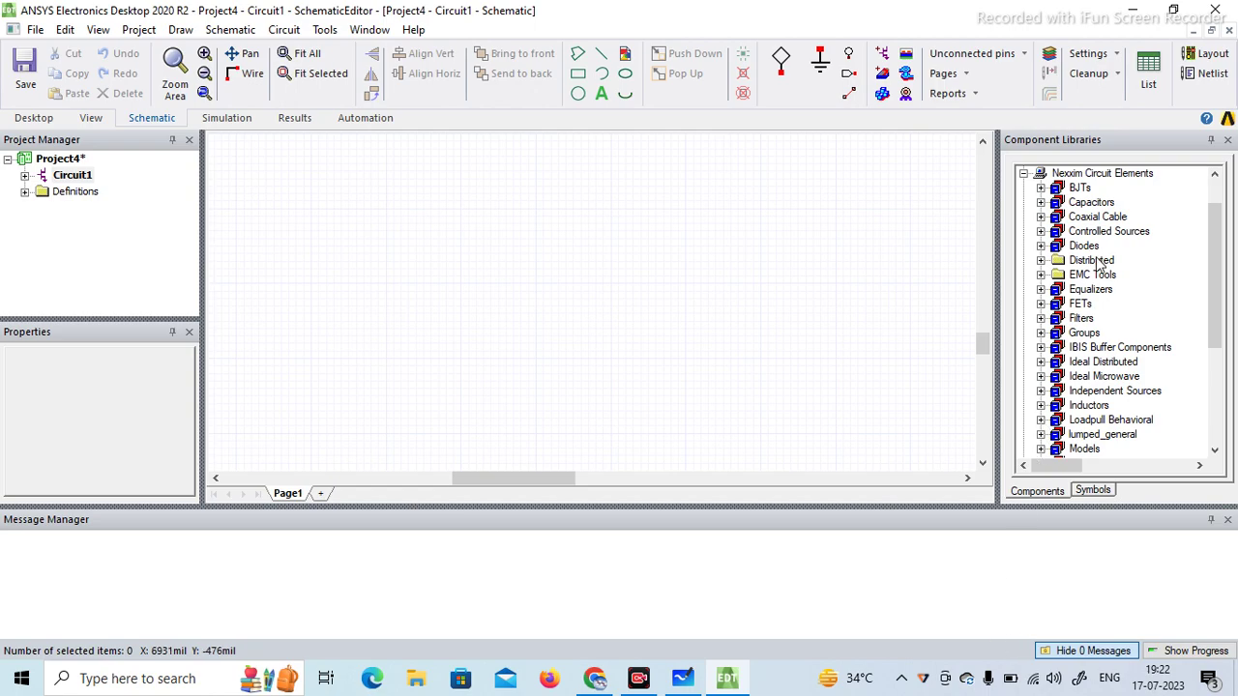
Expand Distributed > Microstrip > Transmission Lines in Component Libraries to reveal MS_TRL.
click(1041, 260)
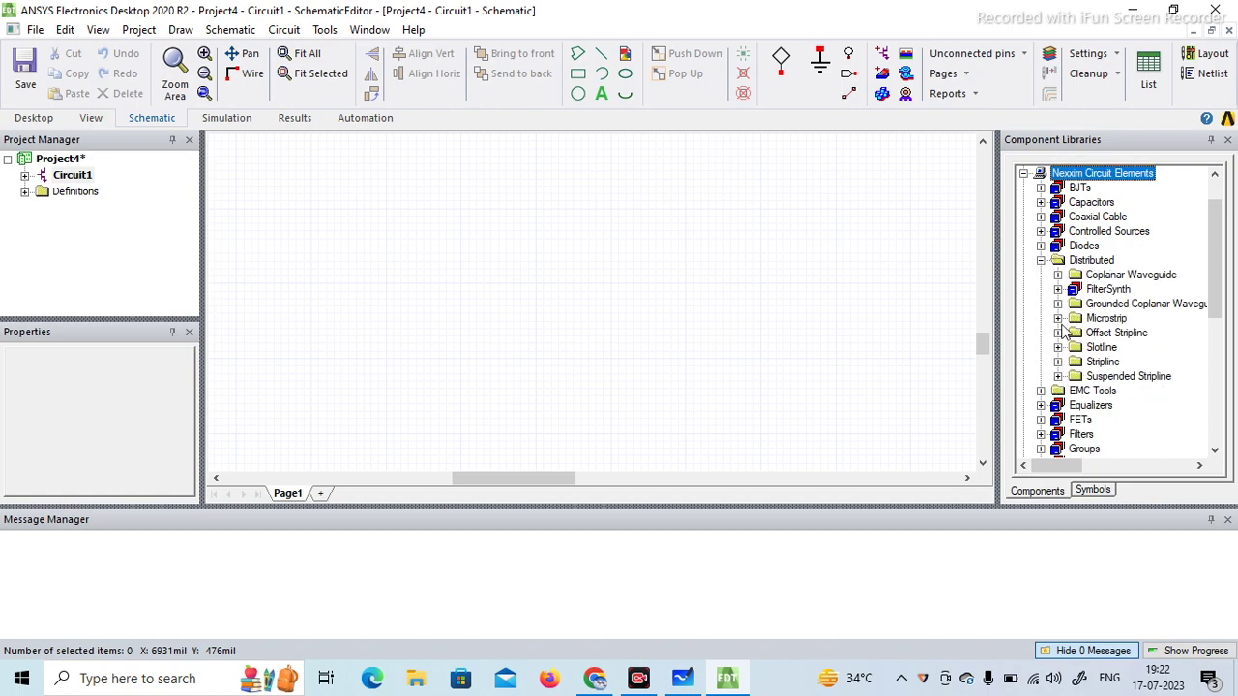
click(1058, 318)
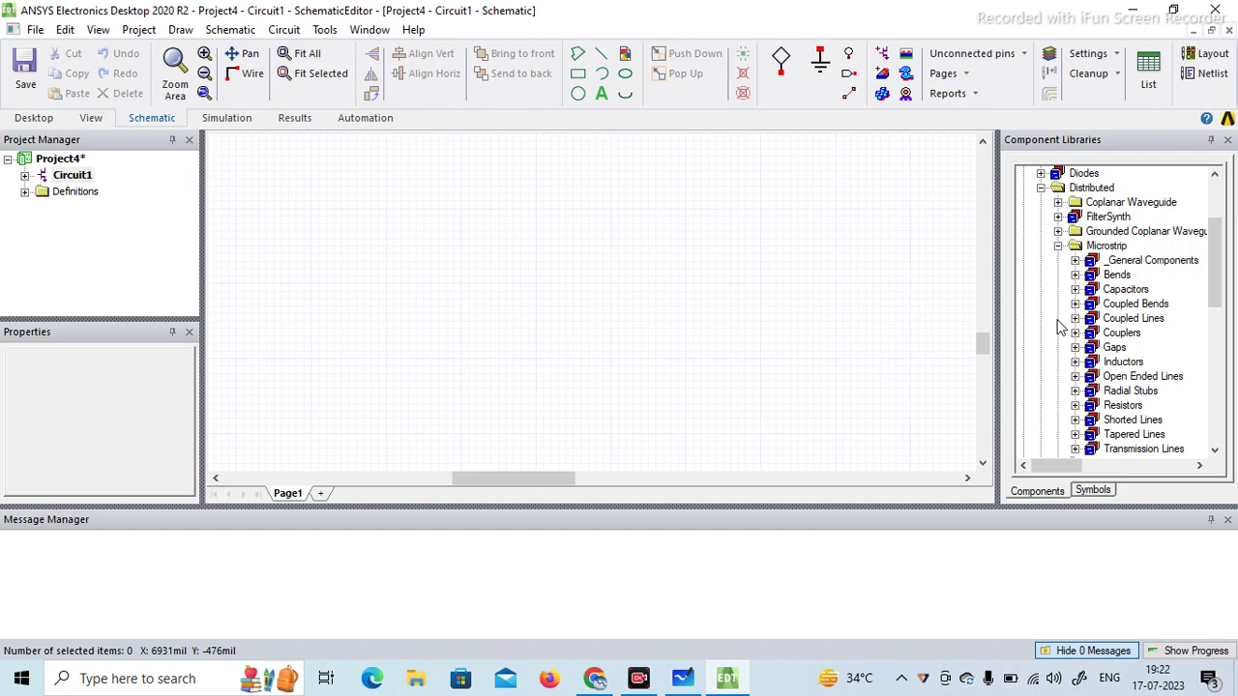
click(1216, 451)
click(1215, 451)
click(1076, 422)
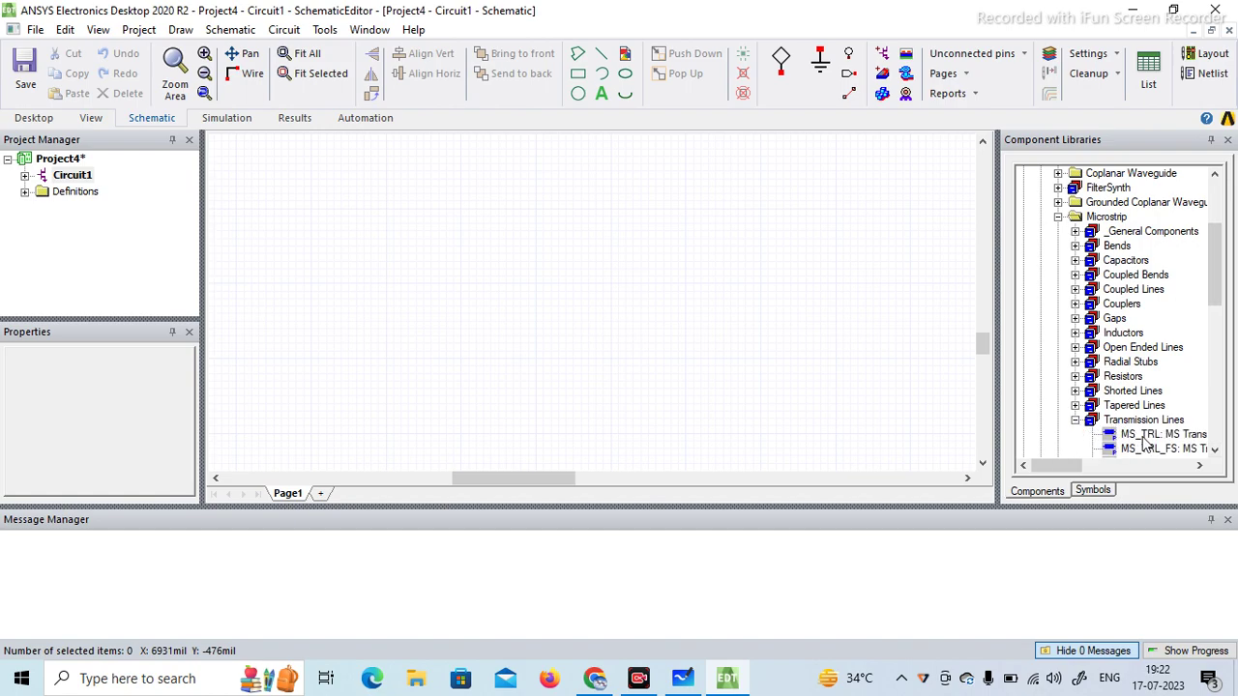
drag(1068, 468, 1099, 468)
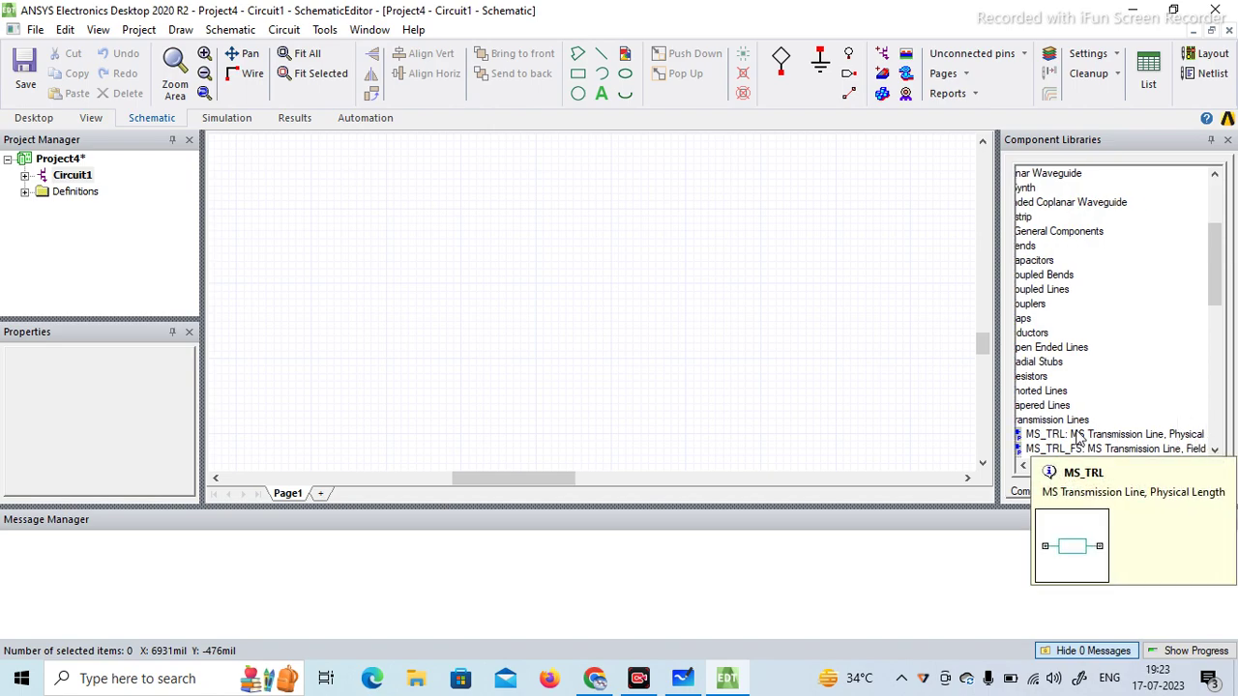
Place six MS_TRL microstrip lines evenly spaced in a row across the schematic.
click(1077, 436)
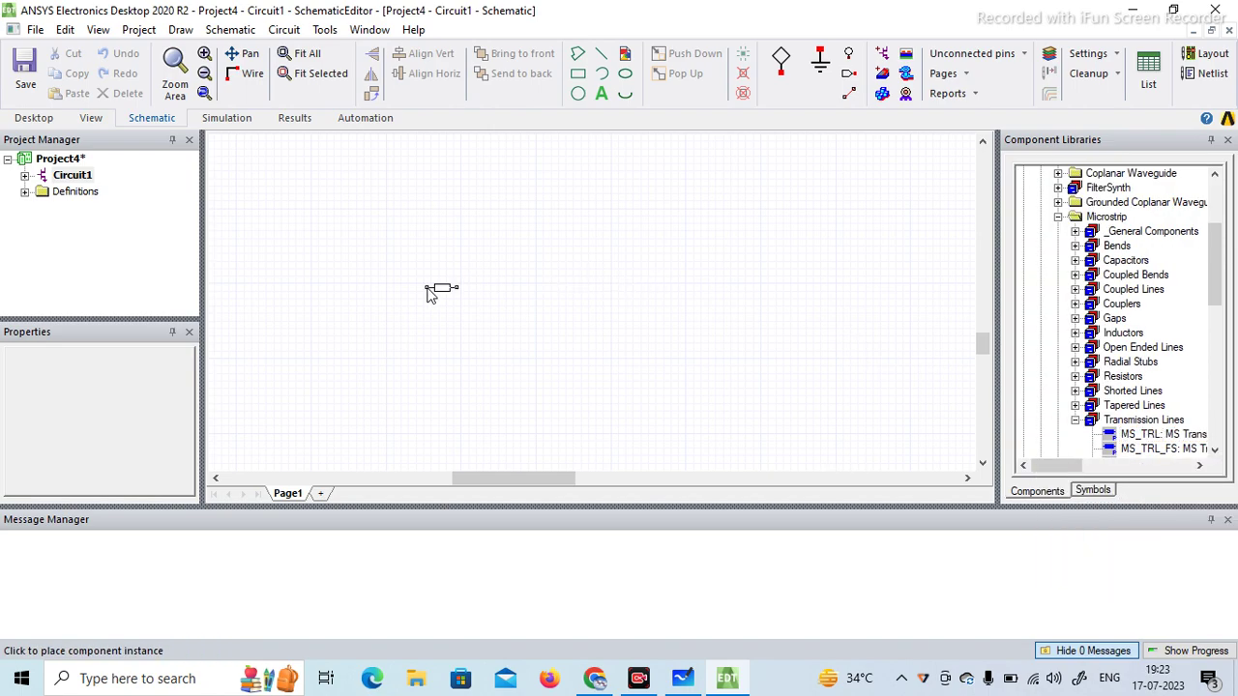
click(289, 278)
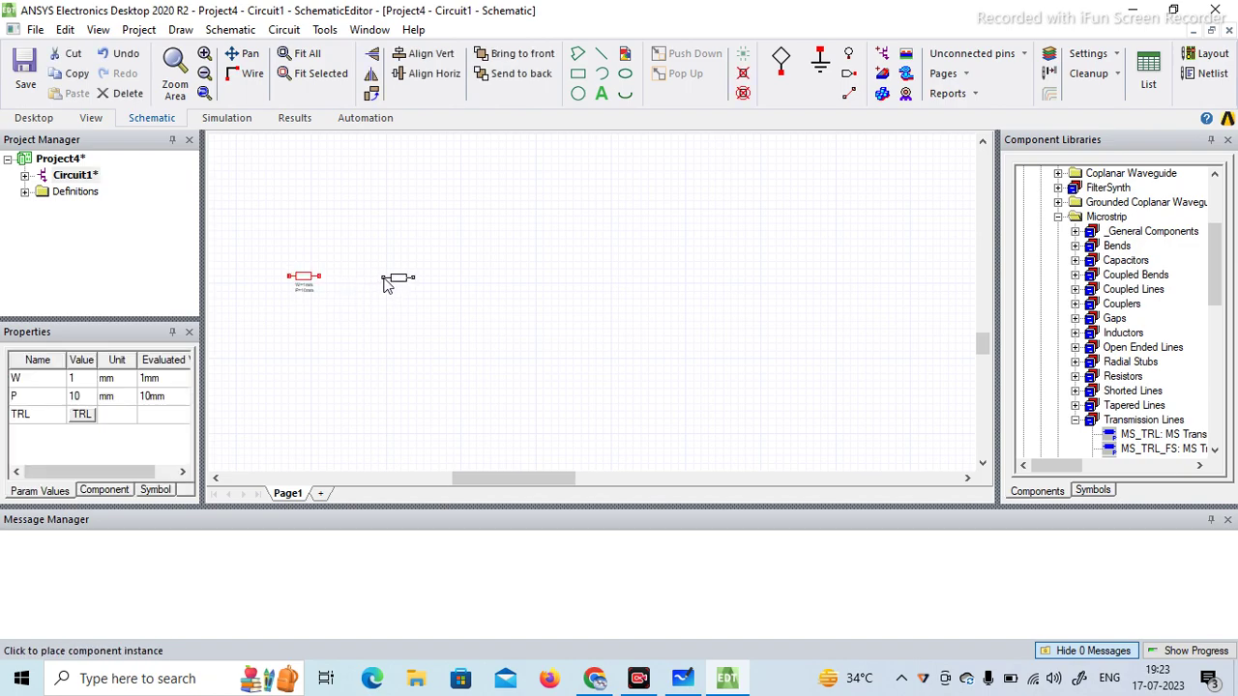
click(387, 281)
click(483, 280)
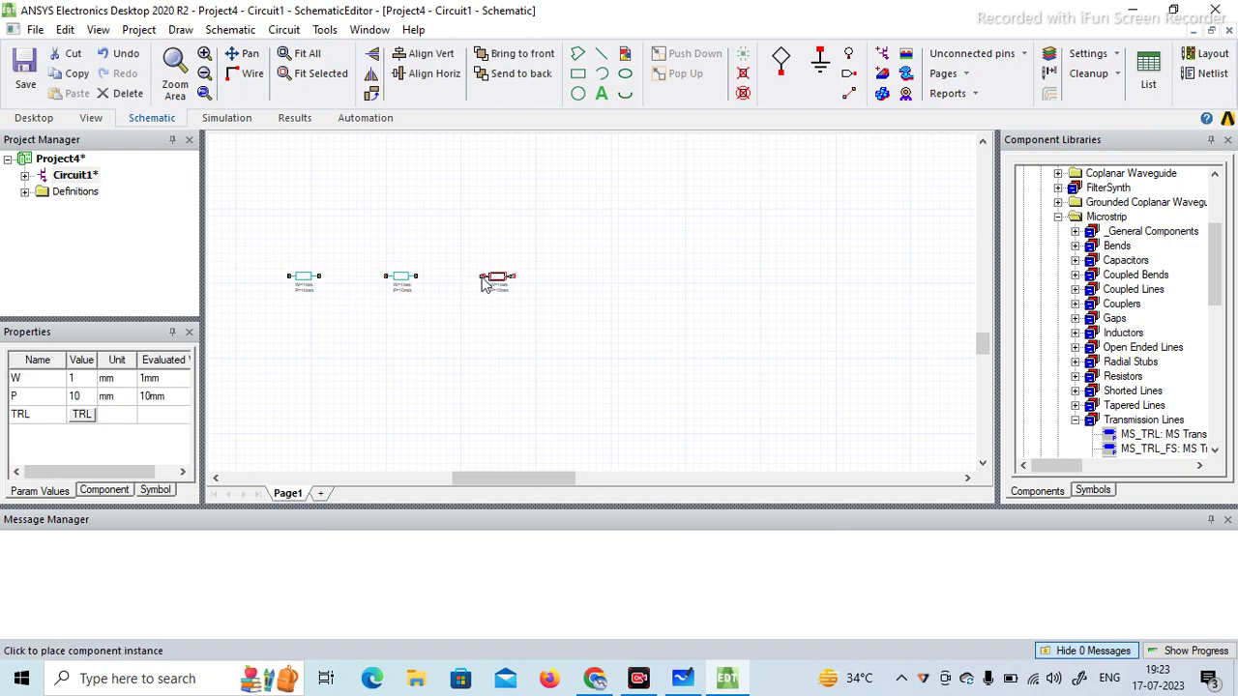
click(581, 281)
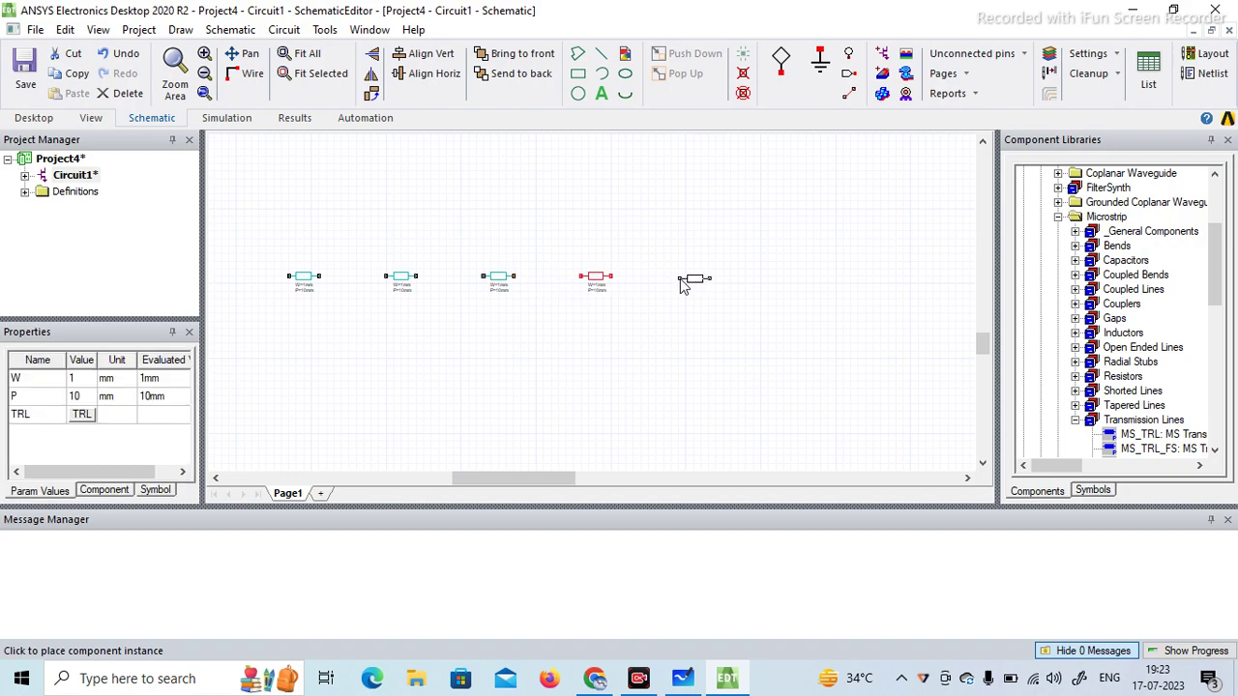
click(678, 281)
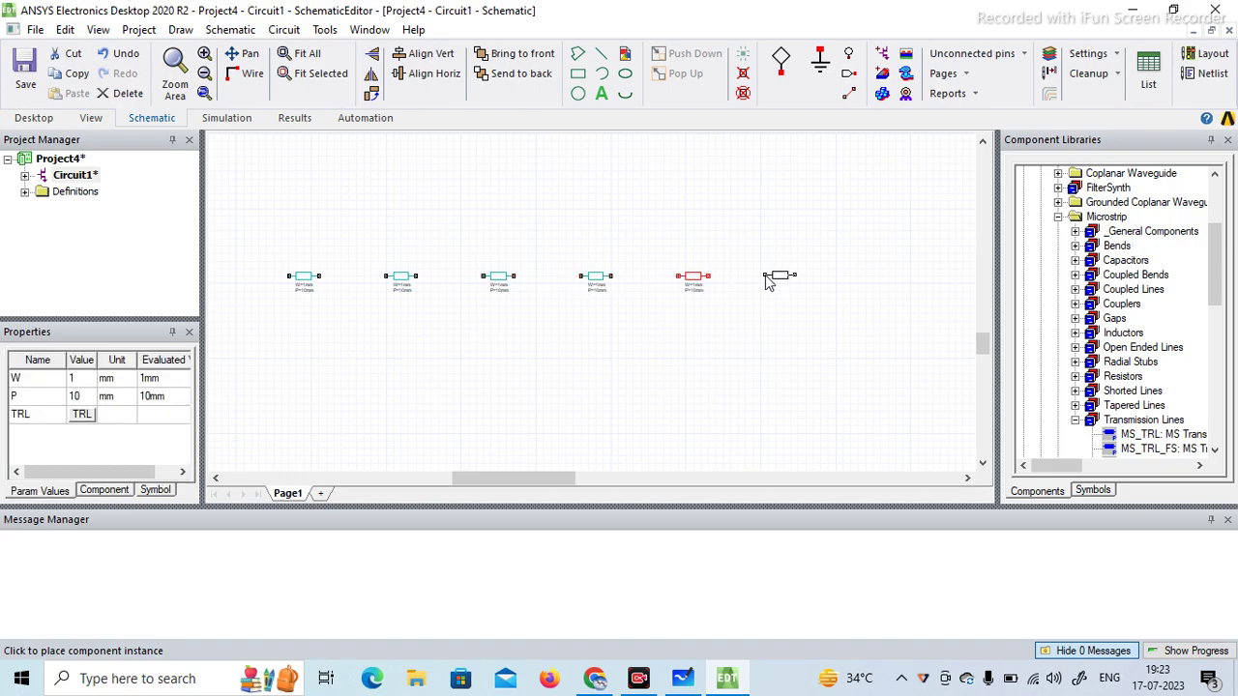
click(765, 280)
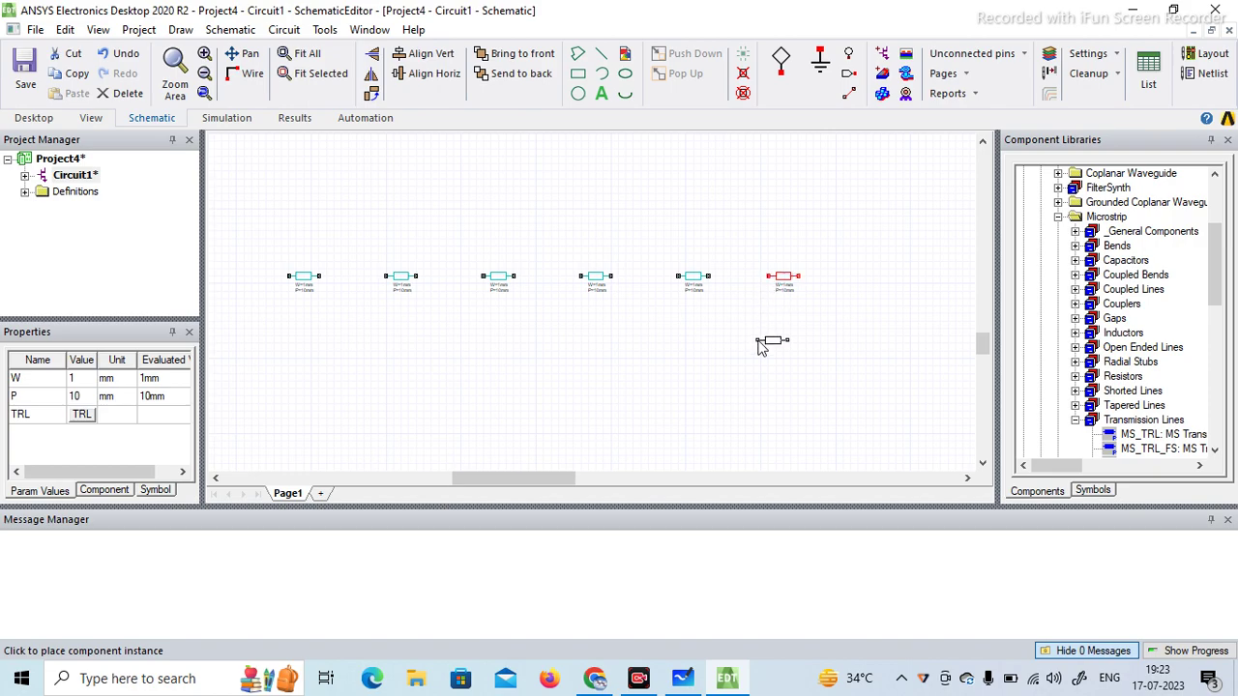
key(Escape)
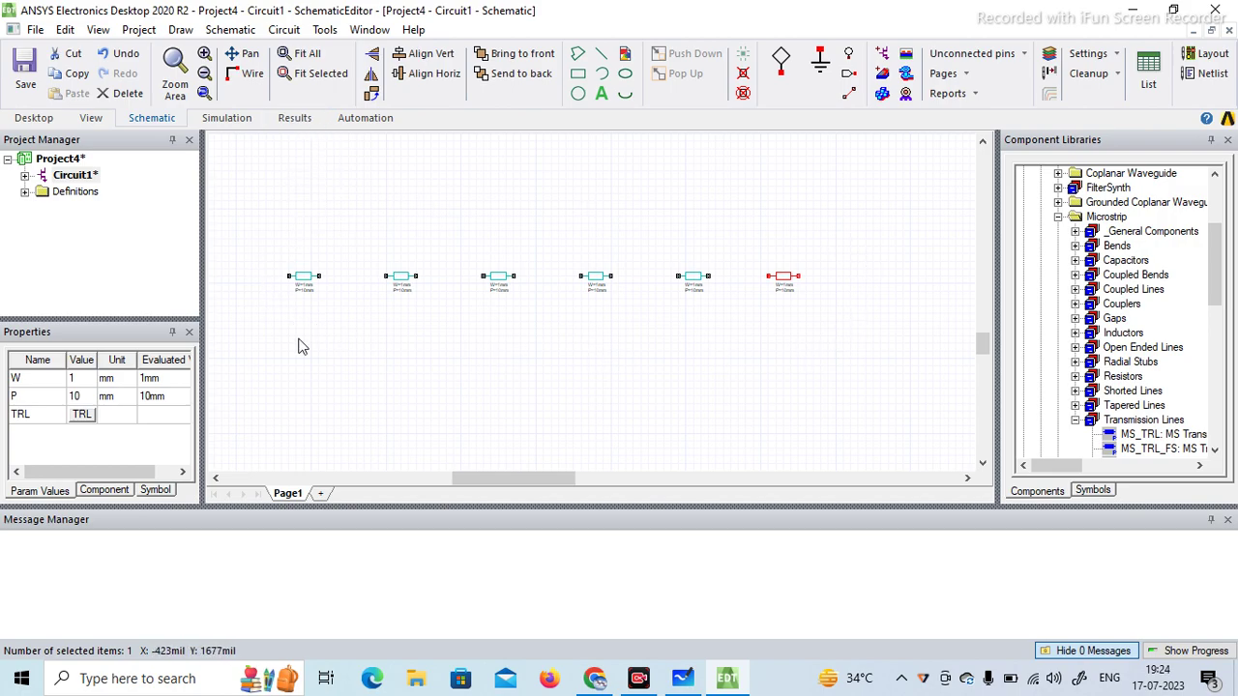
Fit the view and wire line one to line two, and line two to line three.
click(346, 112)
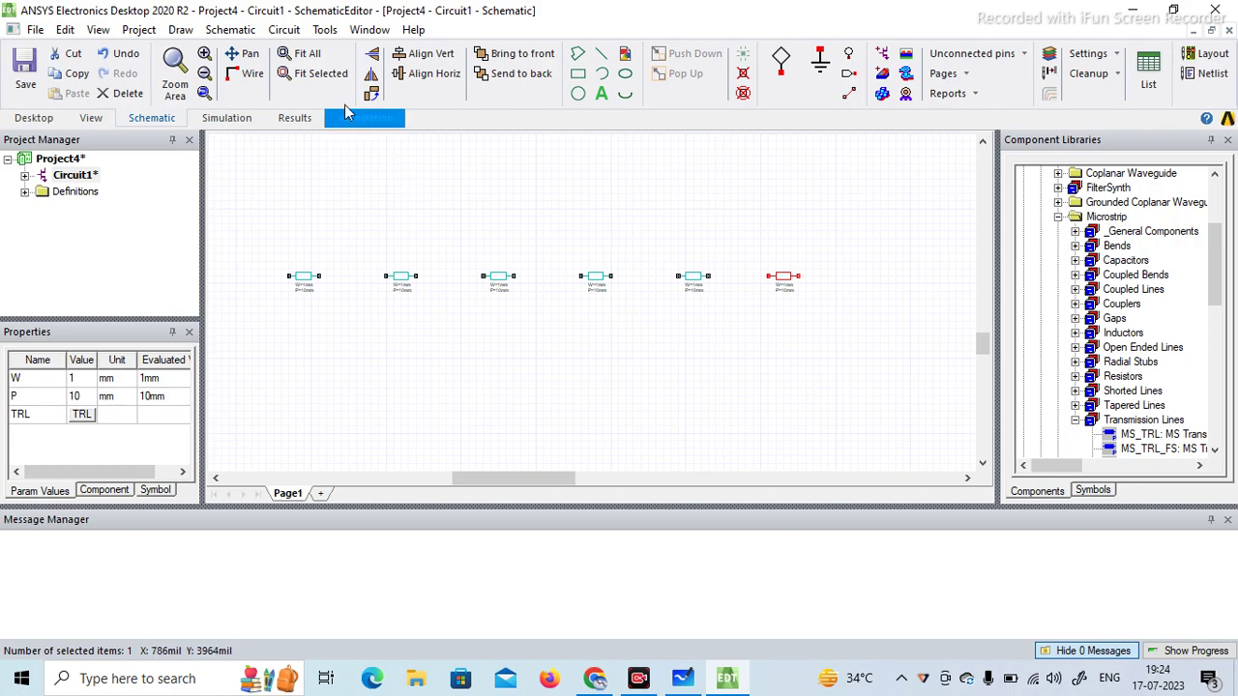
click(304, 54)
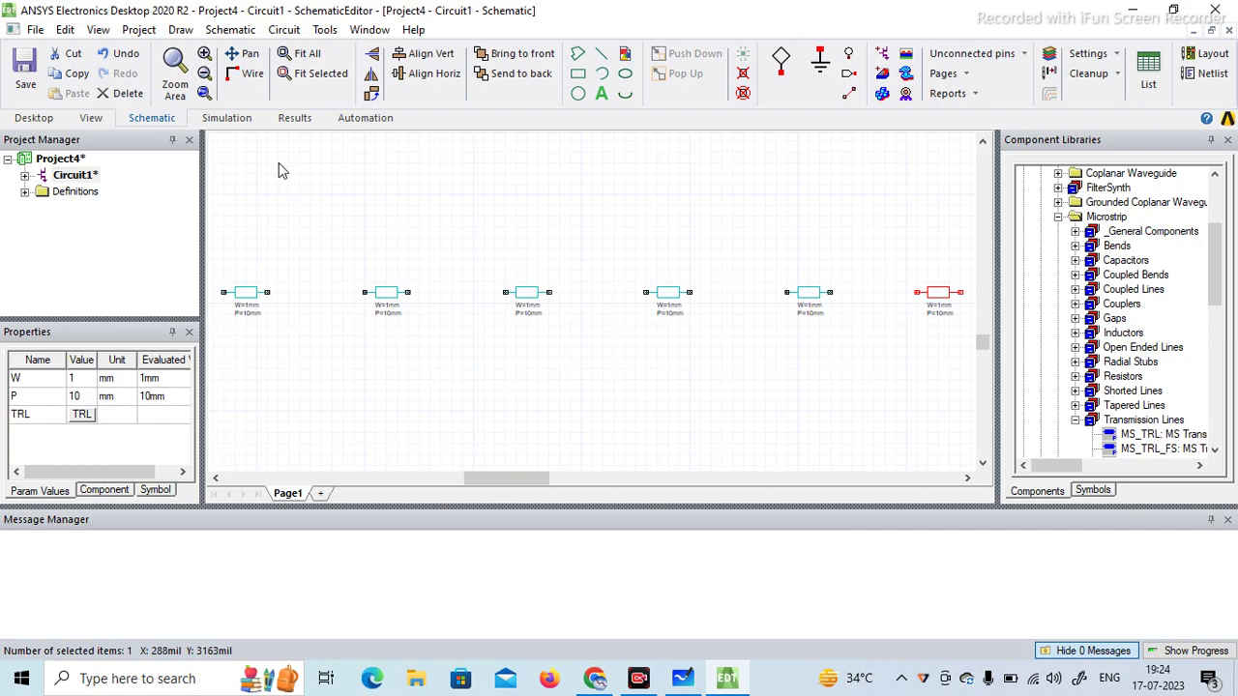
click(246, 78)
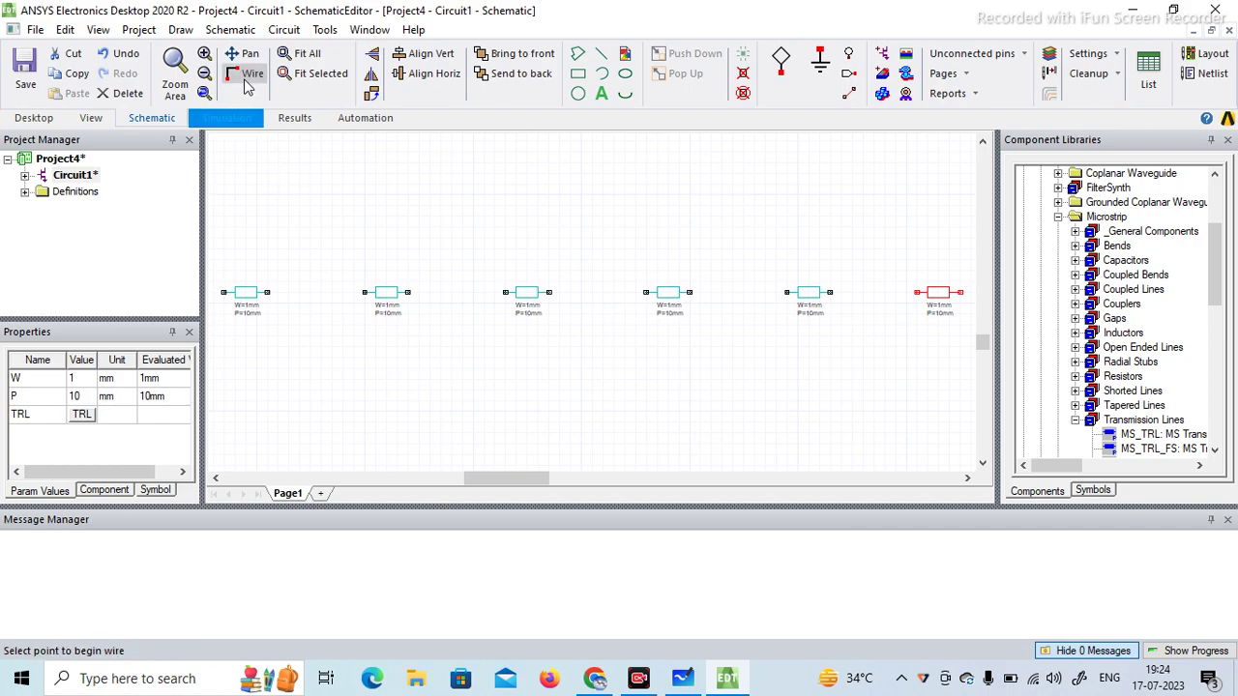
click(268, 292)
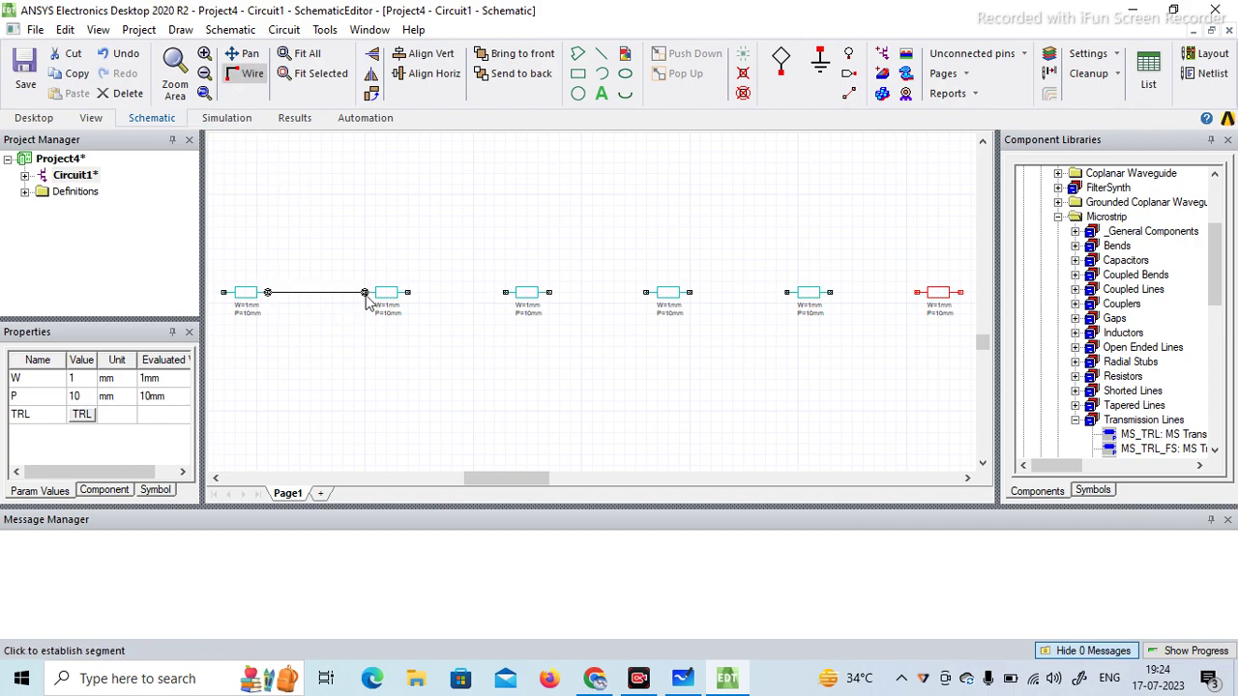
click(365, 292)
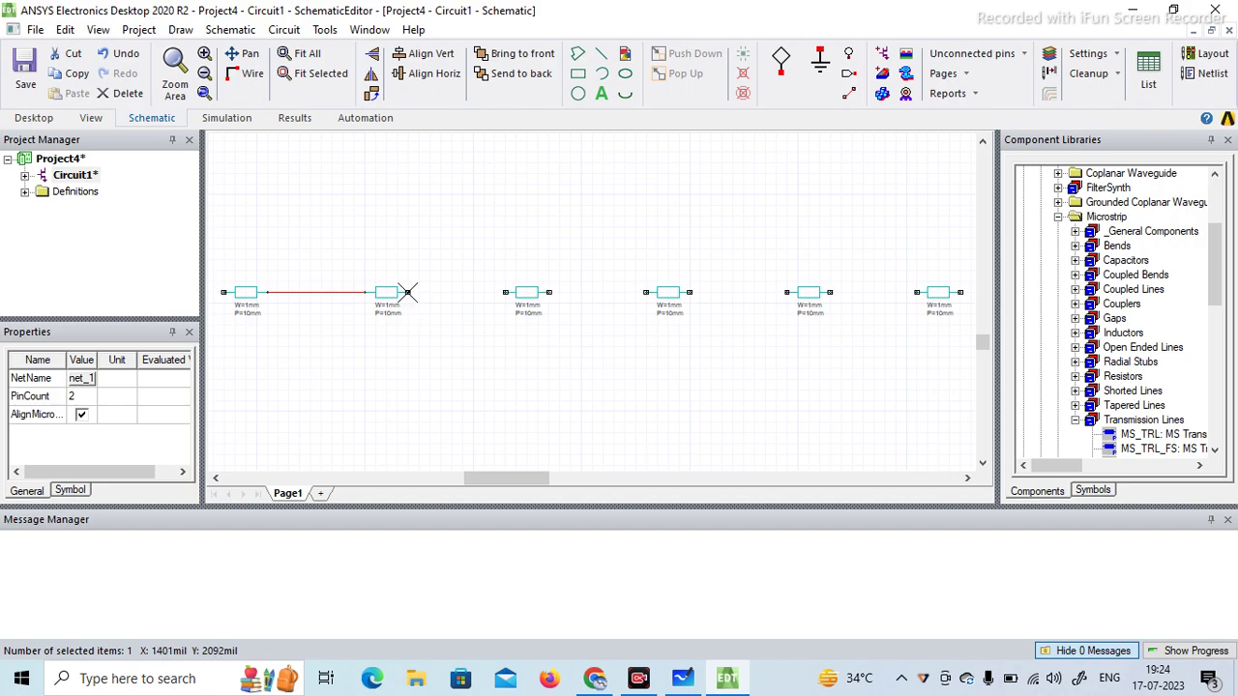
click(407, 292)
click(504, 292)
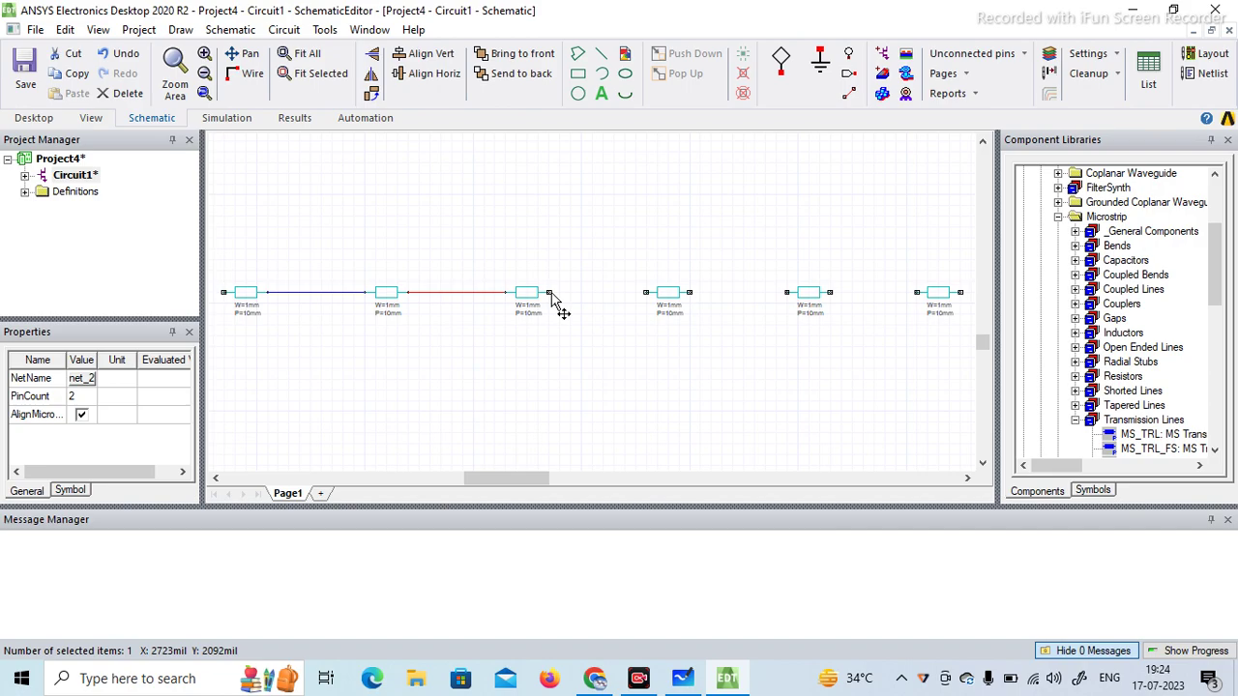
Wire lines three, four, five and six together end to end.
click(551, 295)
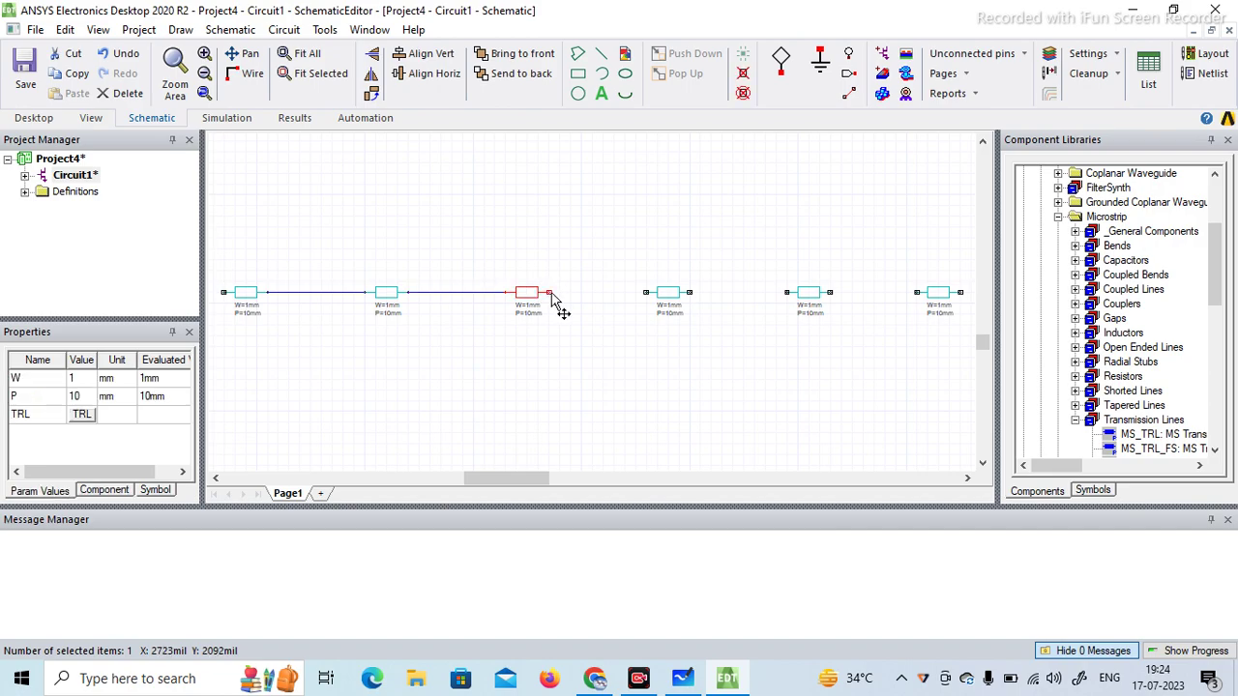
click(549, 293)
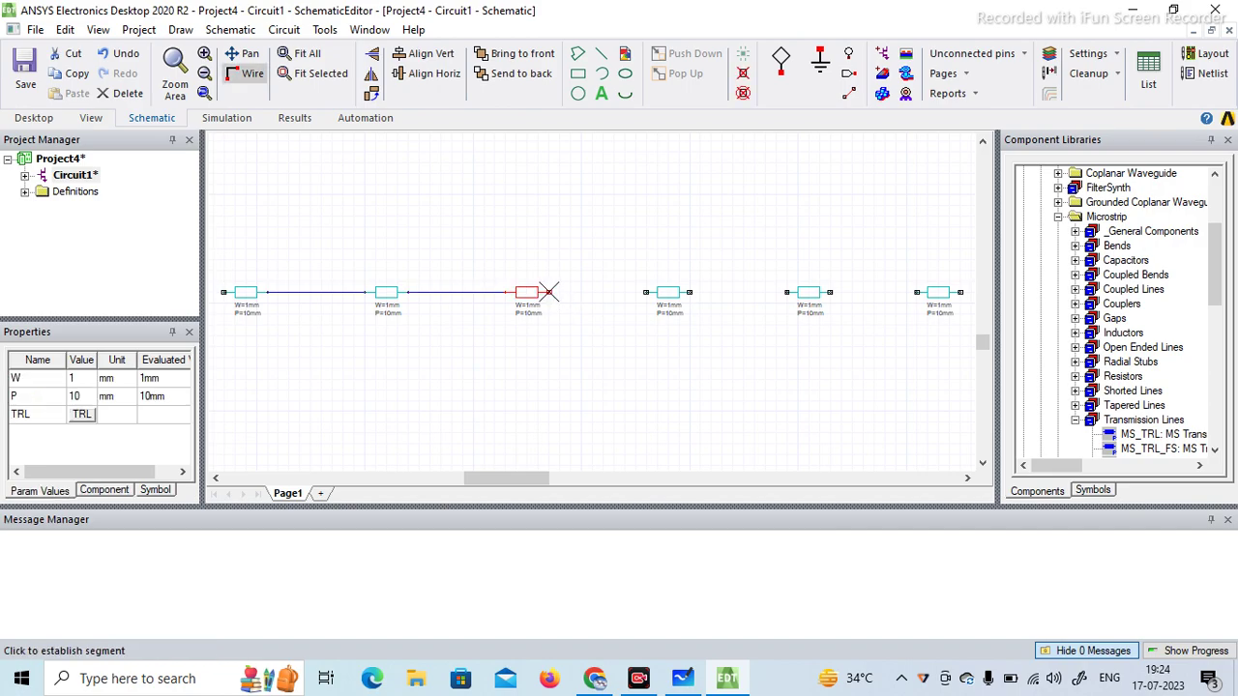
click(645, 292)
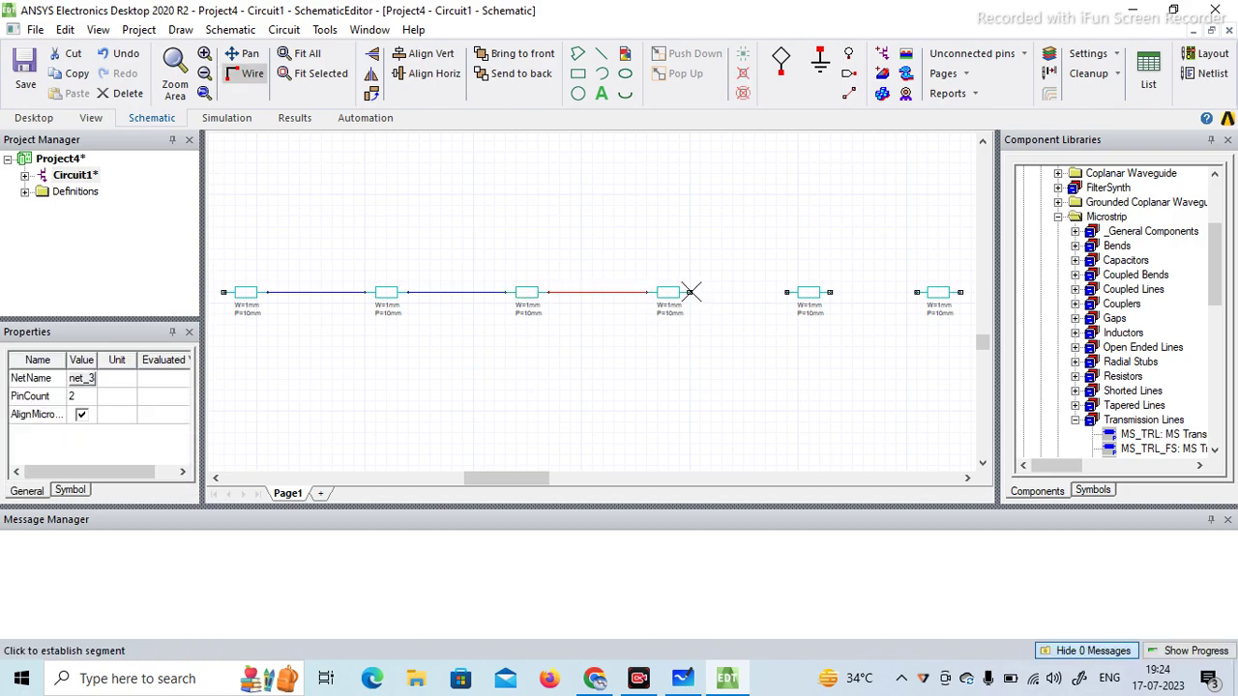
click(690, 292)
click(786, 292)
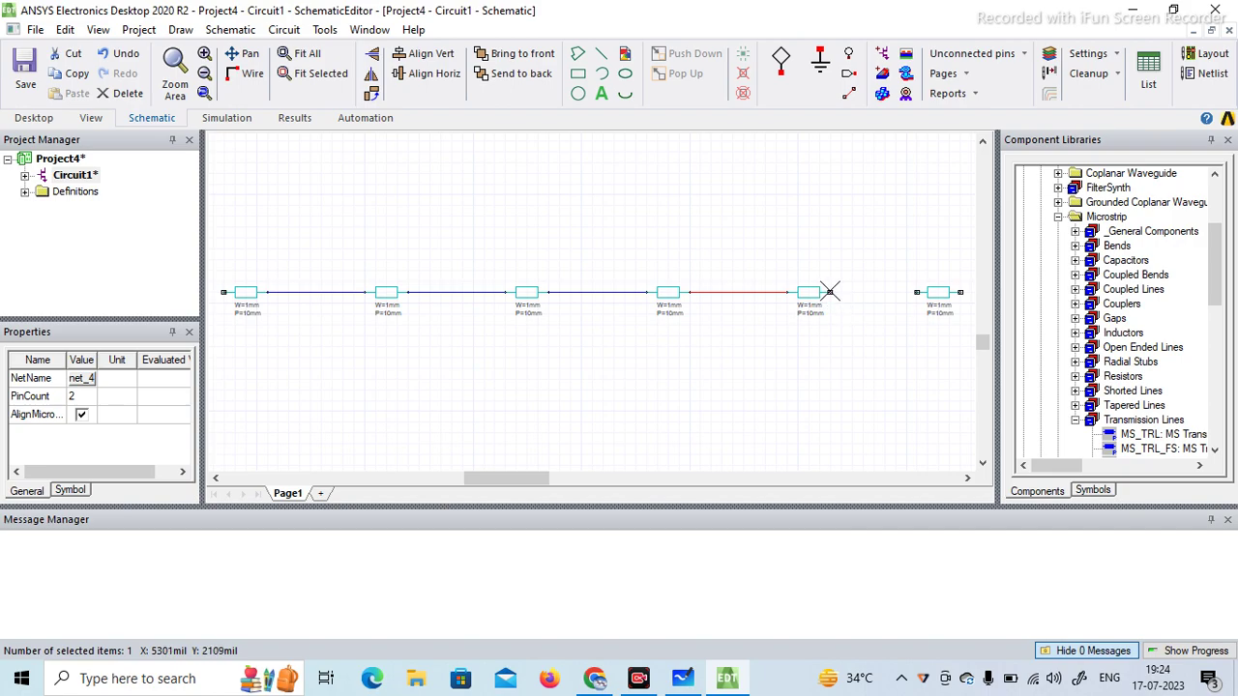
click(830, 292)
click(916, 292)
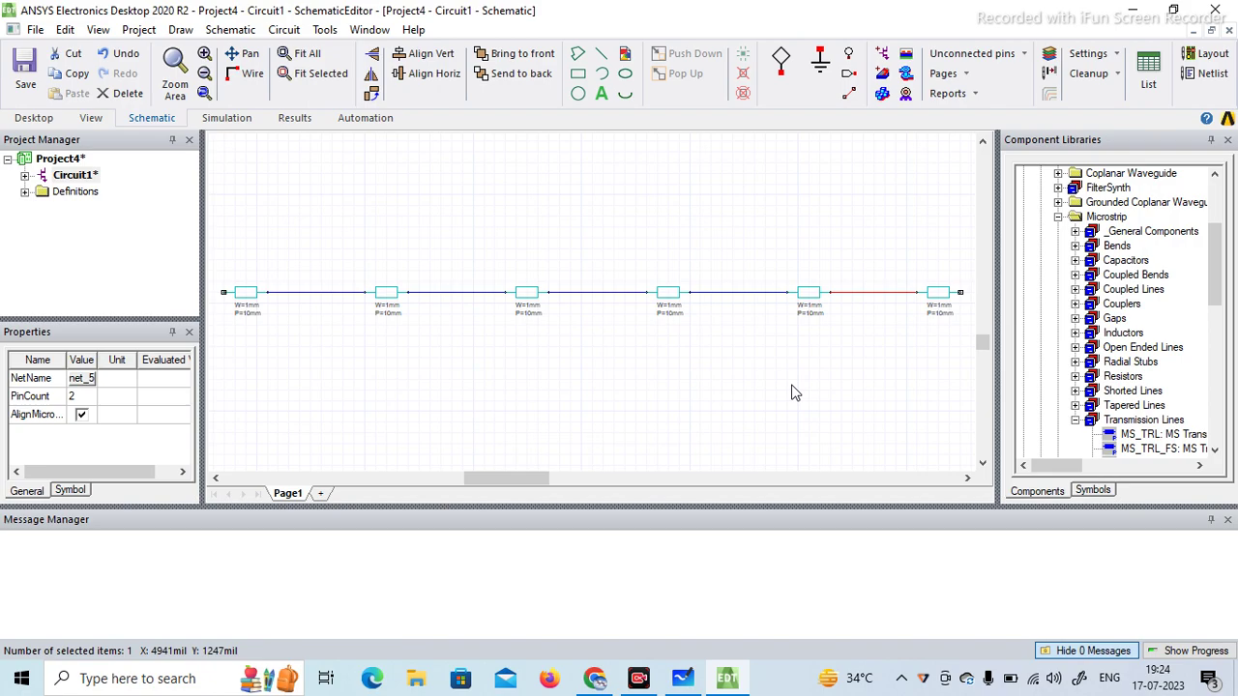
Place Port1 at the left end and Port2 at the right end of the line chain.
click(784, 65)
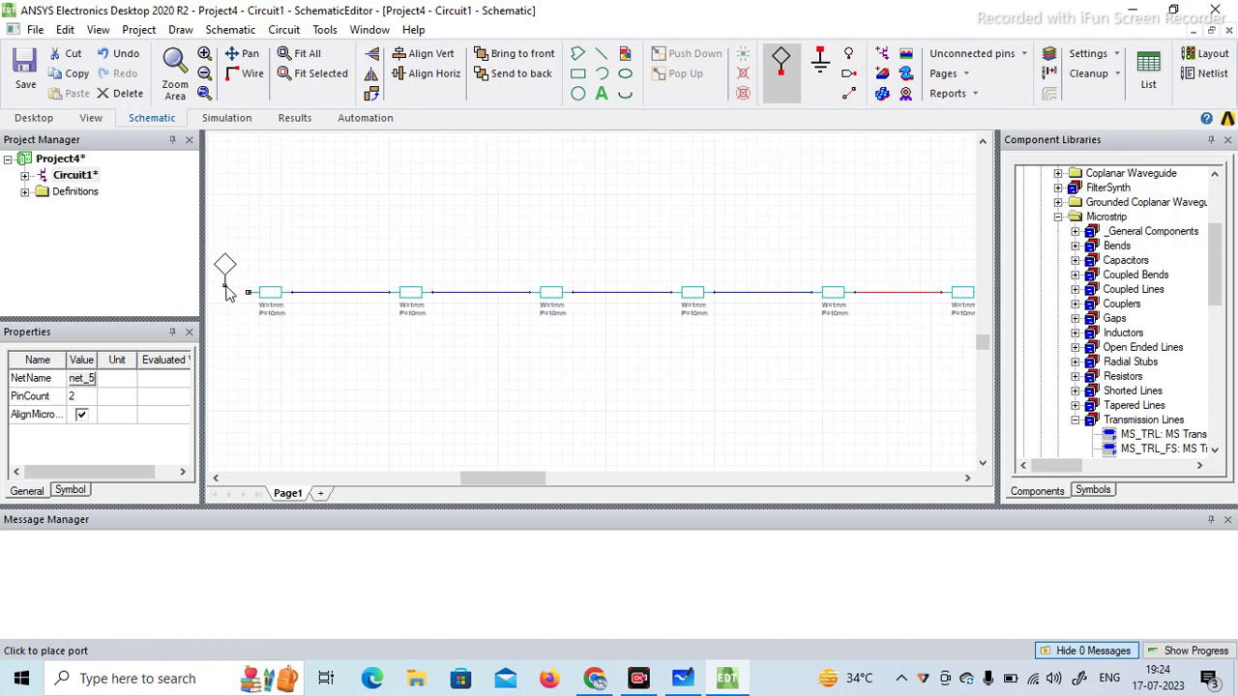
click(226, 288)
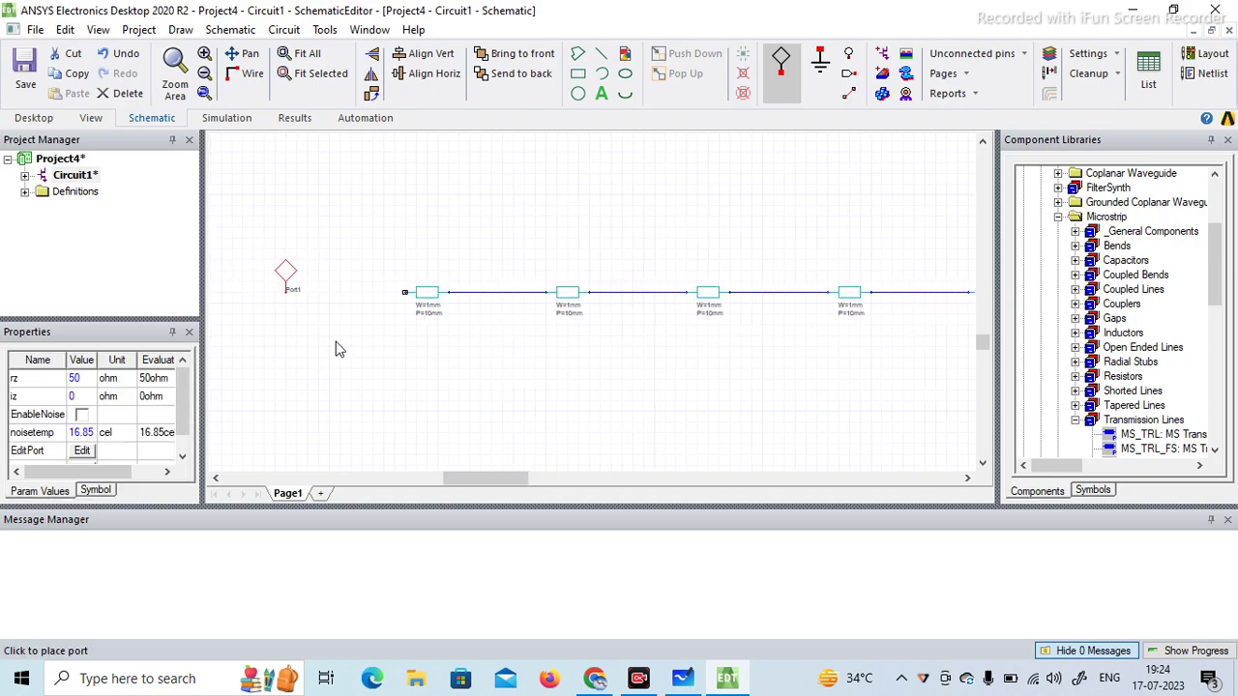
key(Escape)
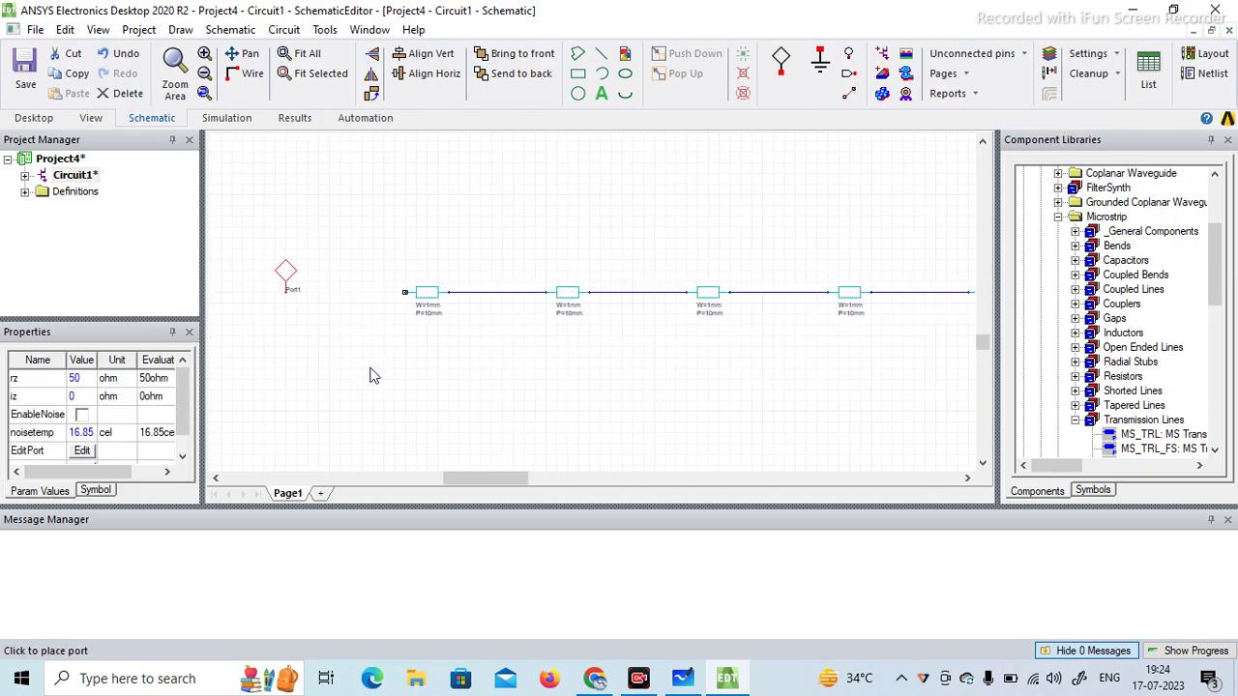
click(306, 56)
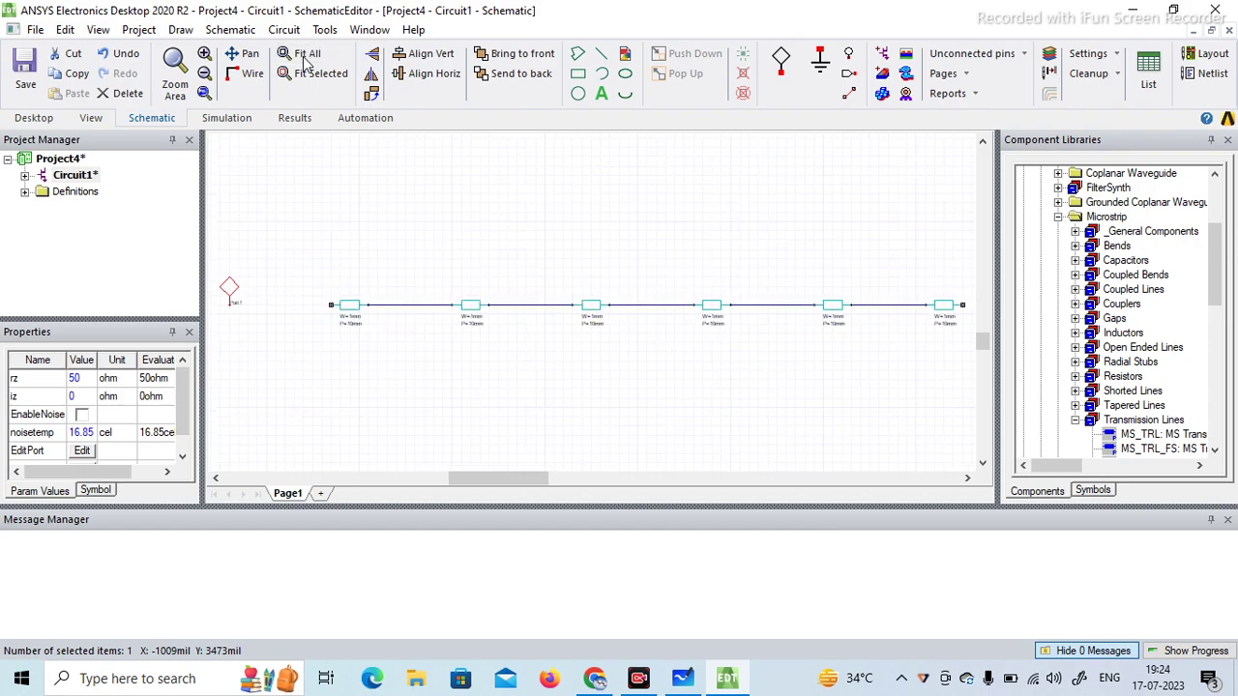
click(783, 65)
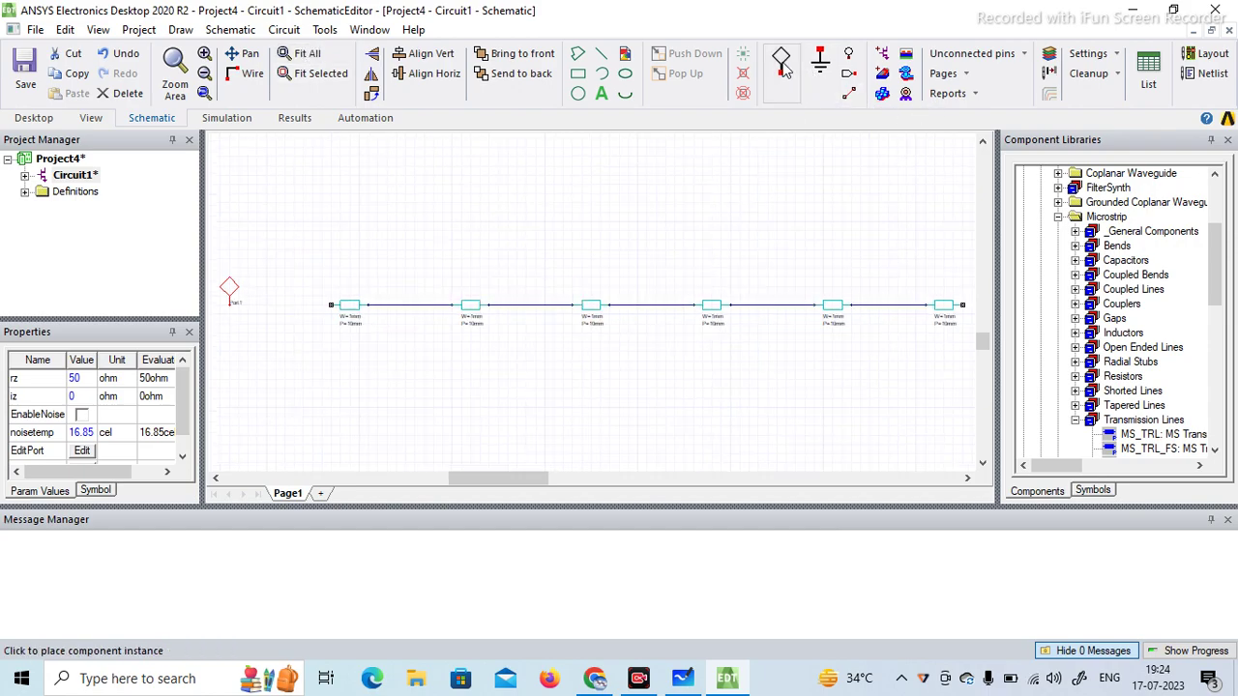
click(953, 288)
key(Escape)
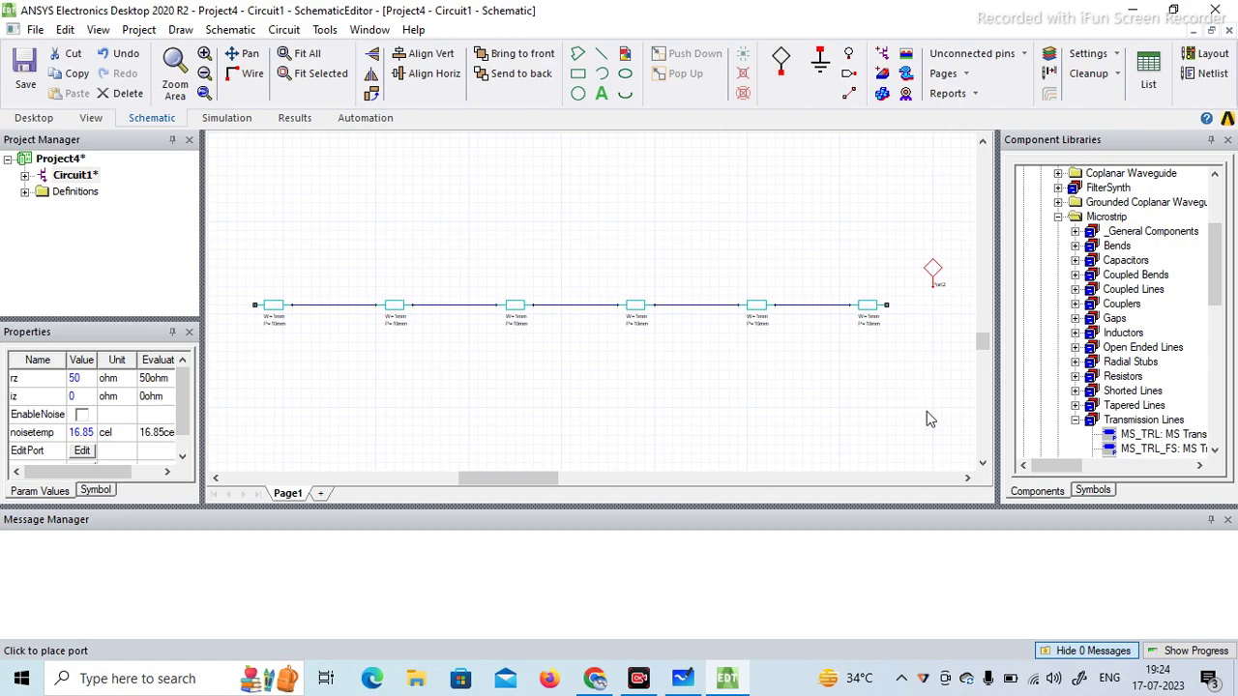
click(310, 56)
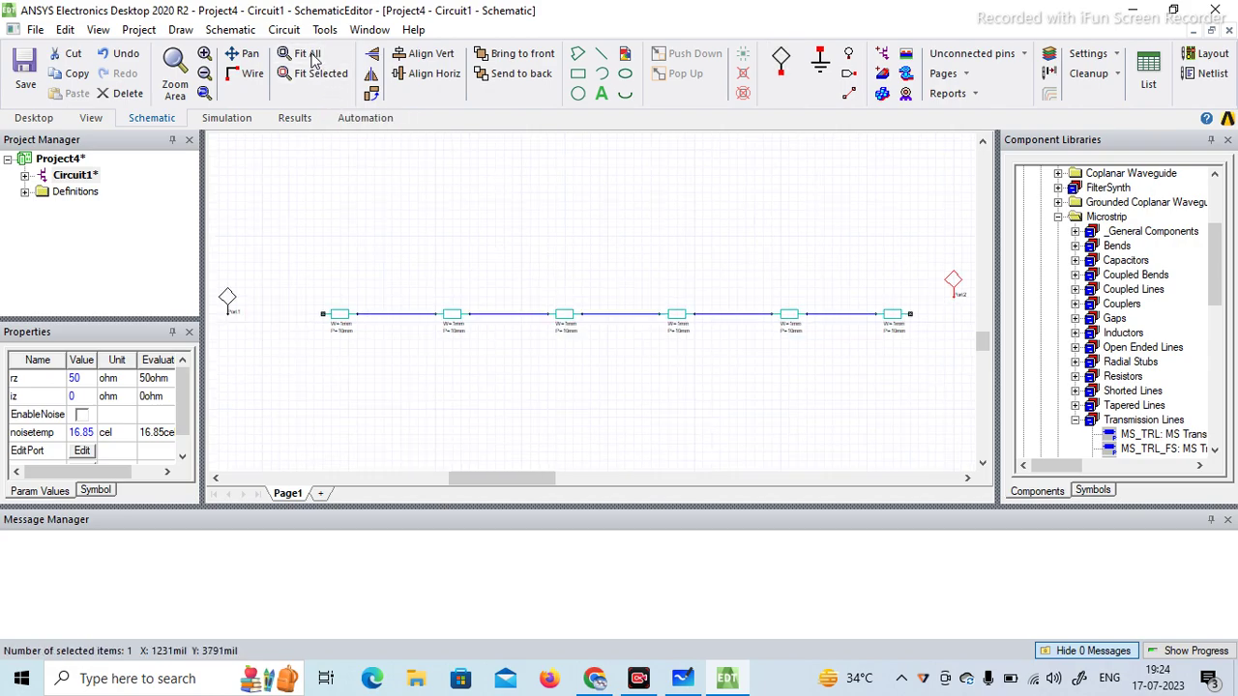
Wire Port1 to the first line section and the last section to Port2.
click(246, 74)
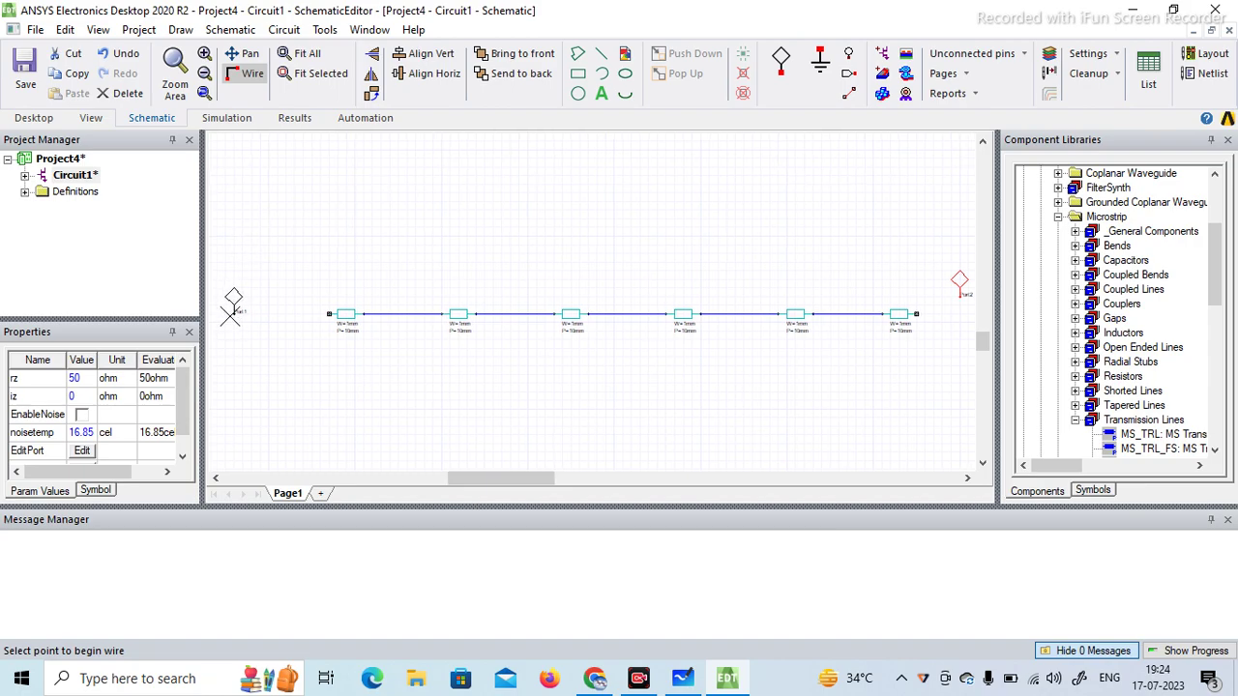
click(245, 314)
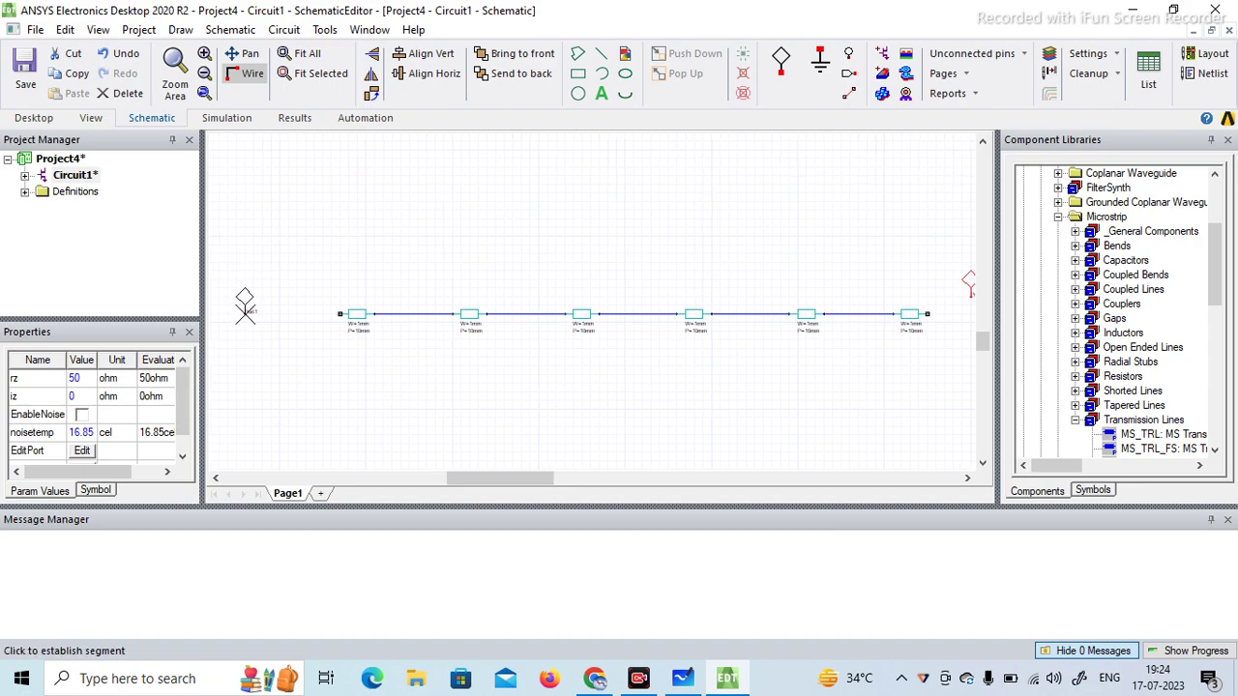
click(340, 315)
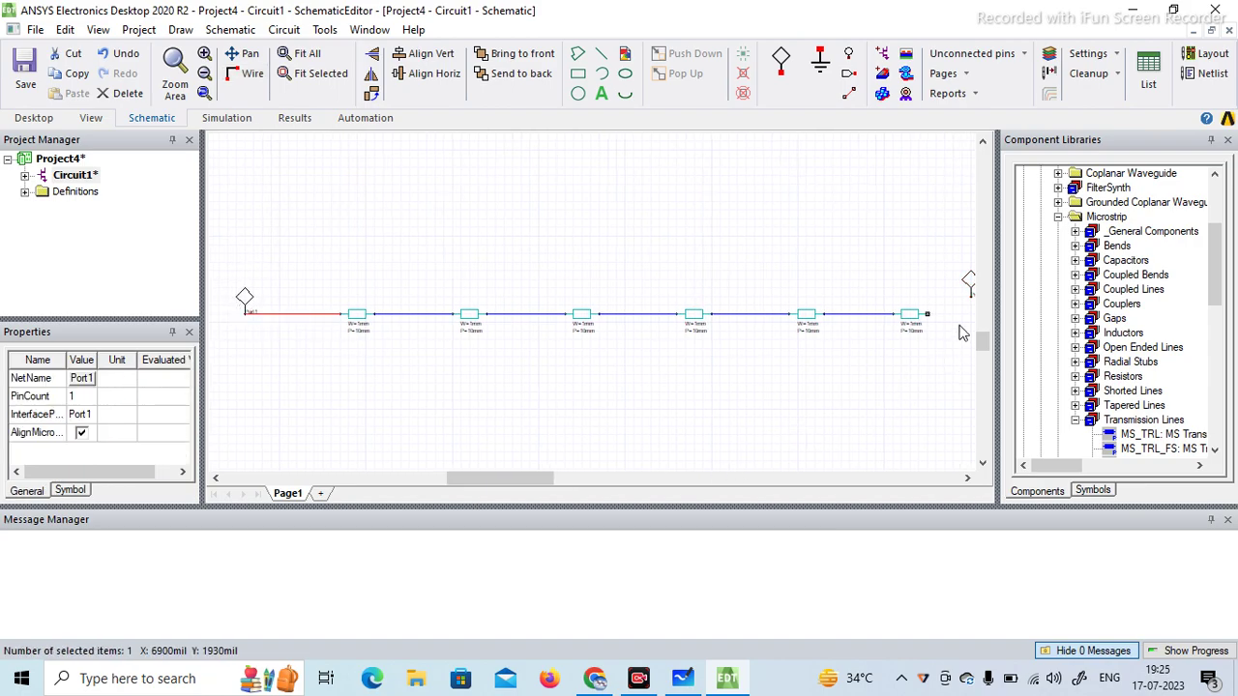
drag(969, 288, 975, 308)
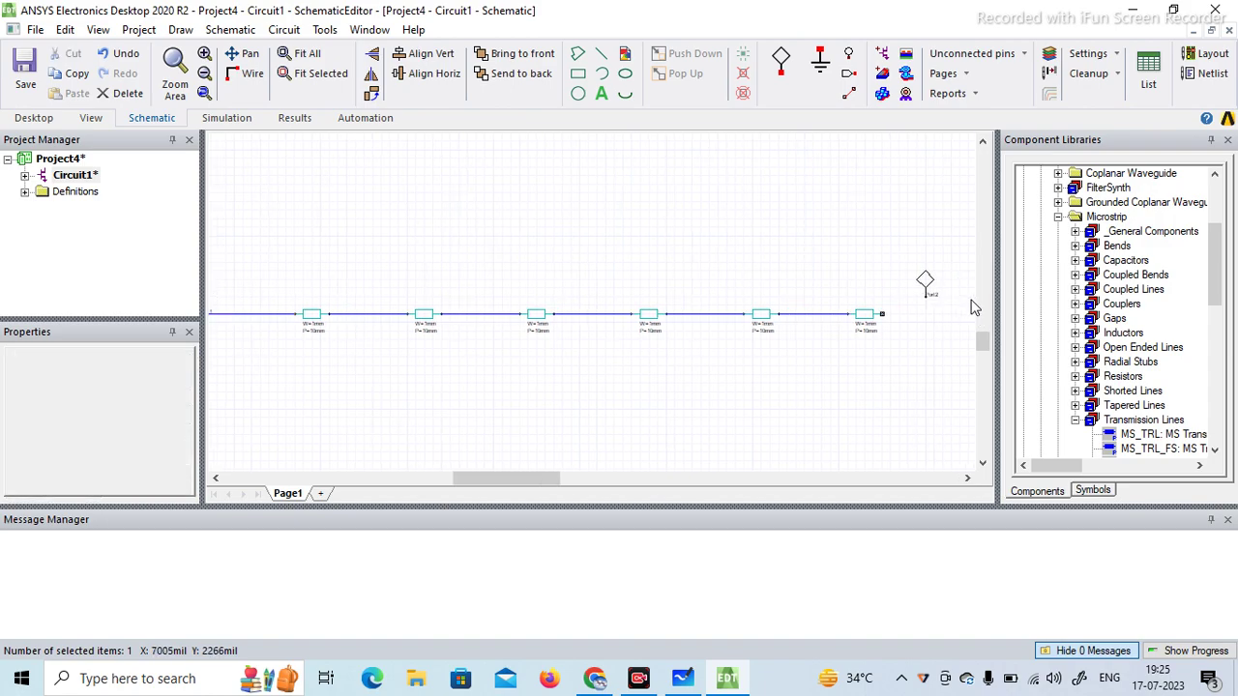
click(974, 308)
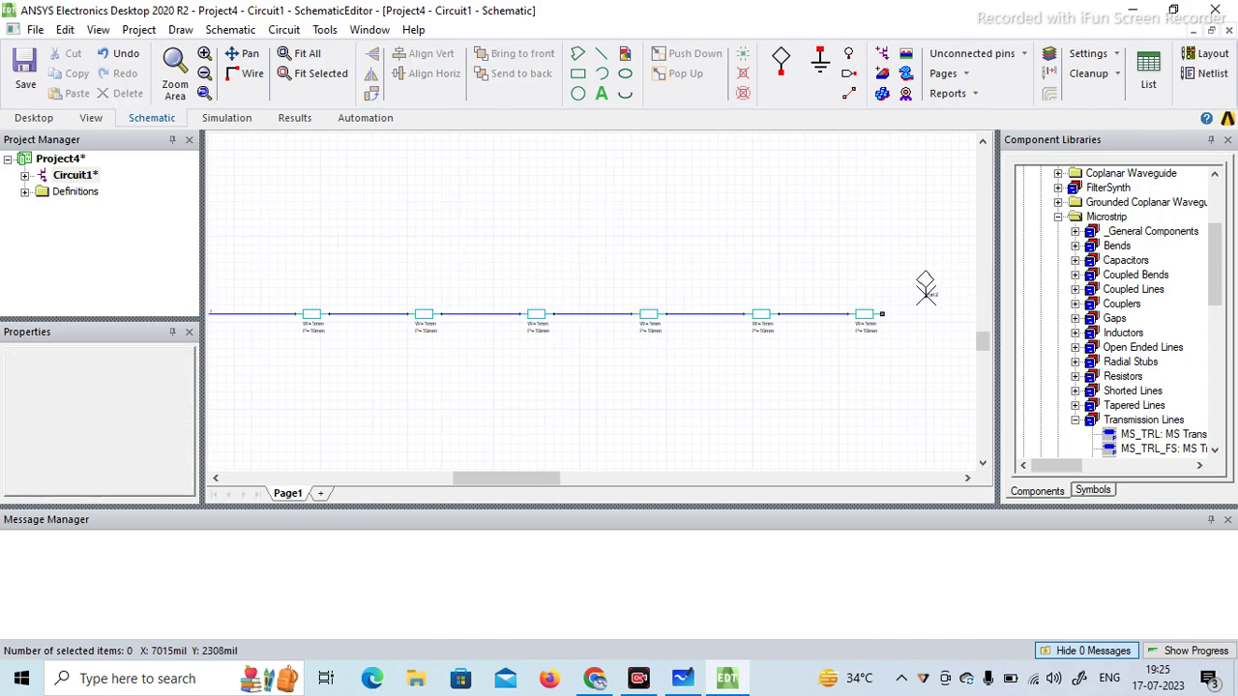
click(925, 287)
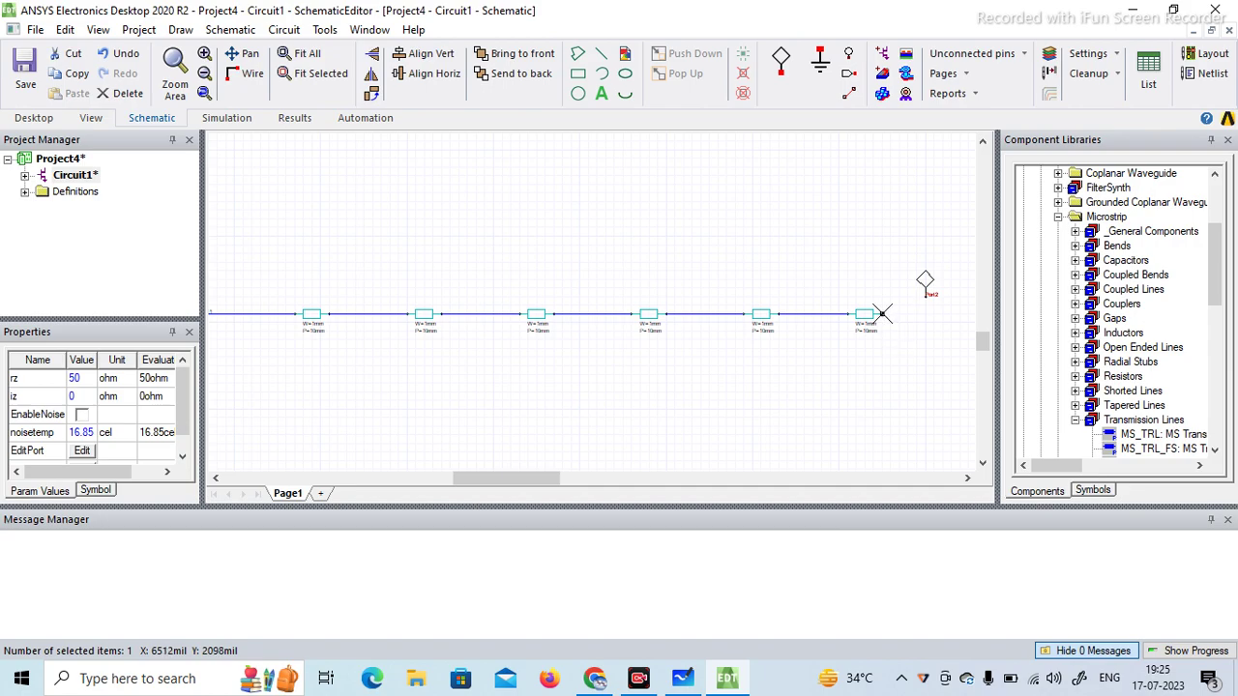
key(ctrl+w)
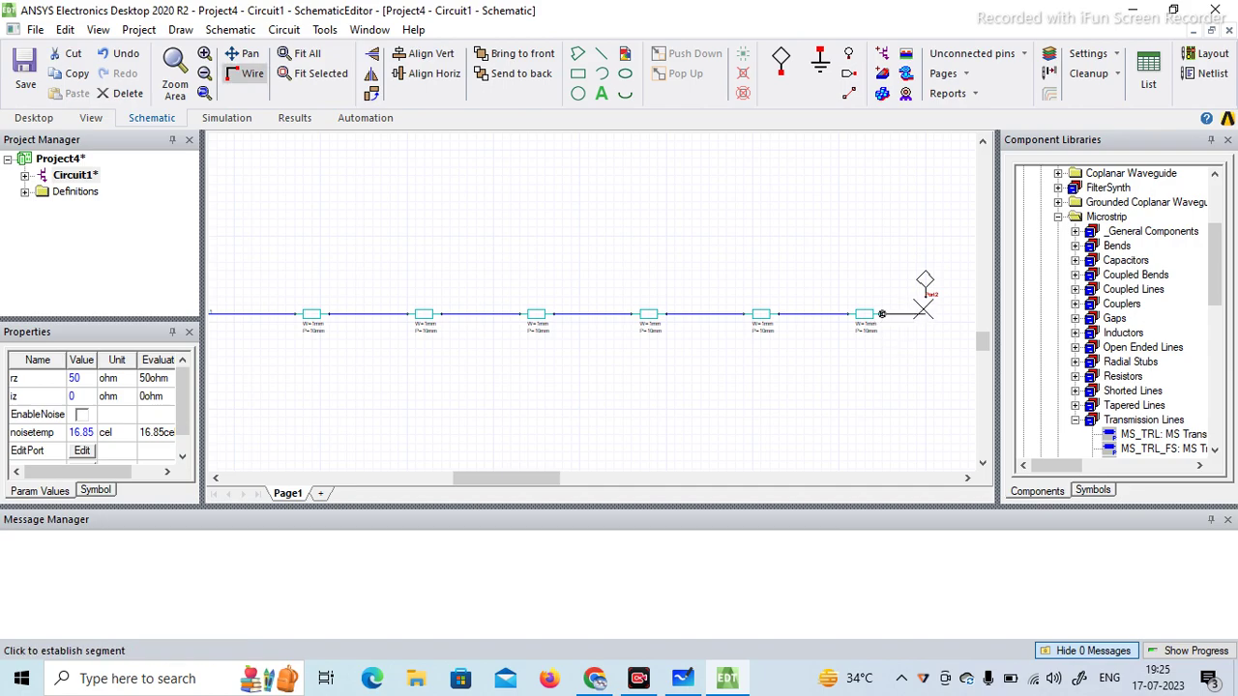
click(926, 296)
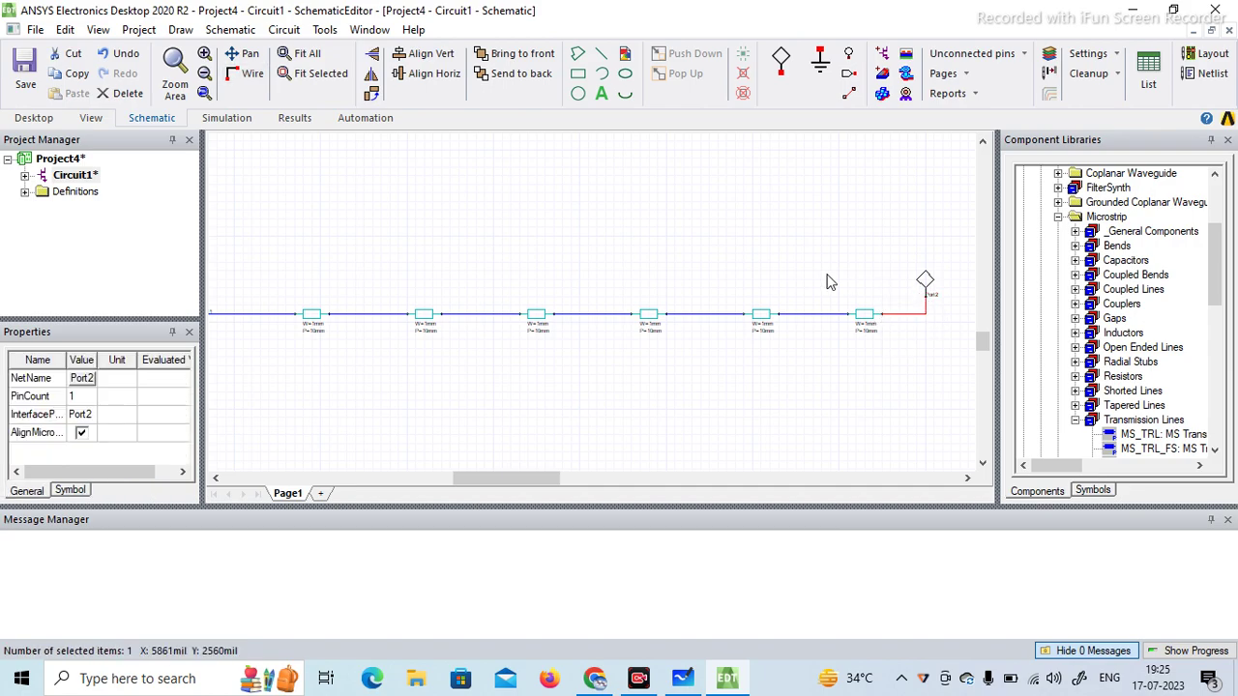
click(308, 56)
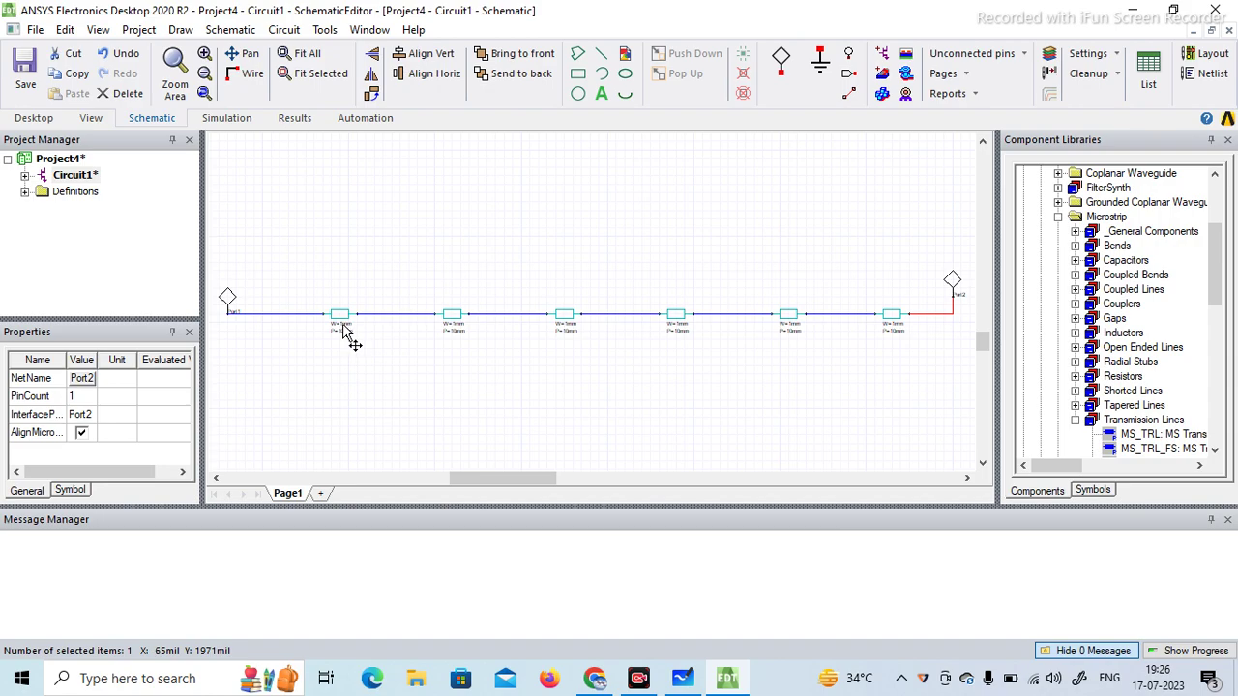
Zoom in on the first line section and set its width W to 11.3 mm.
click(344, 329)
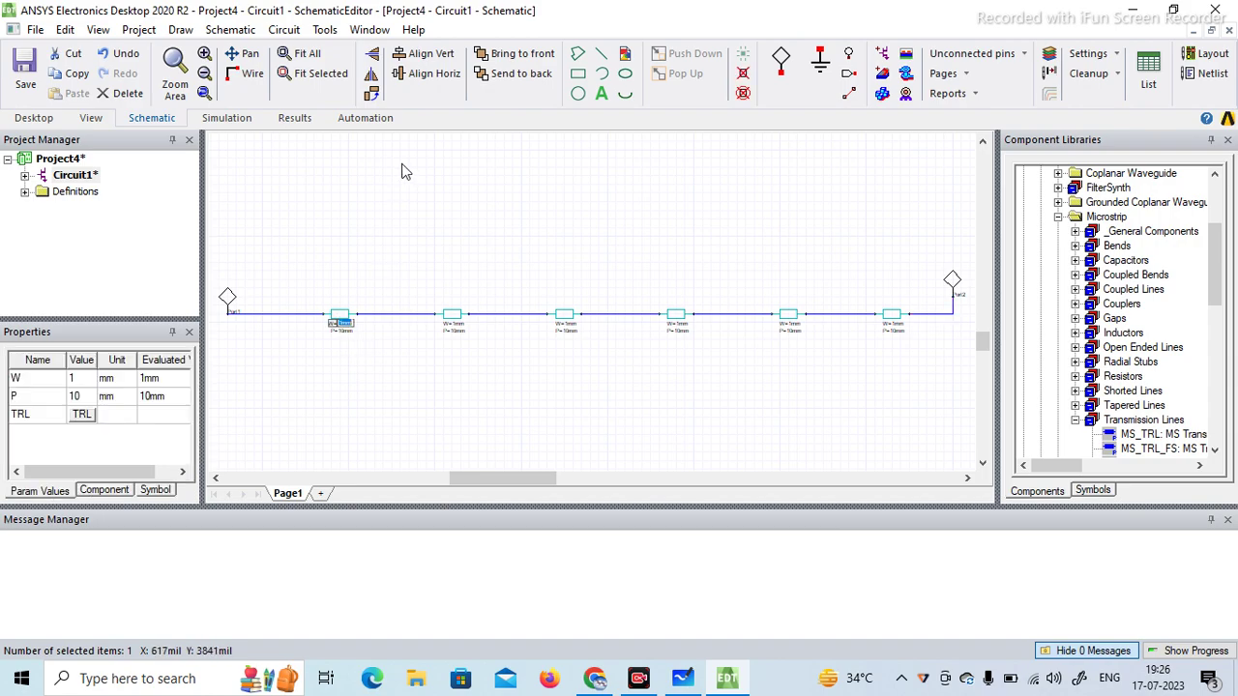
click(205, 54)
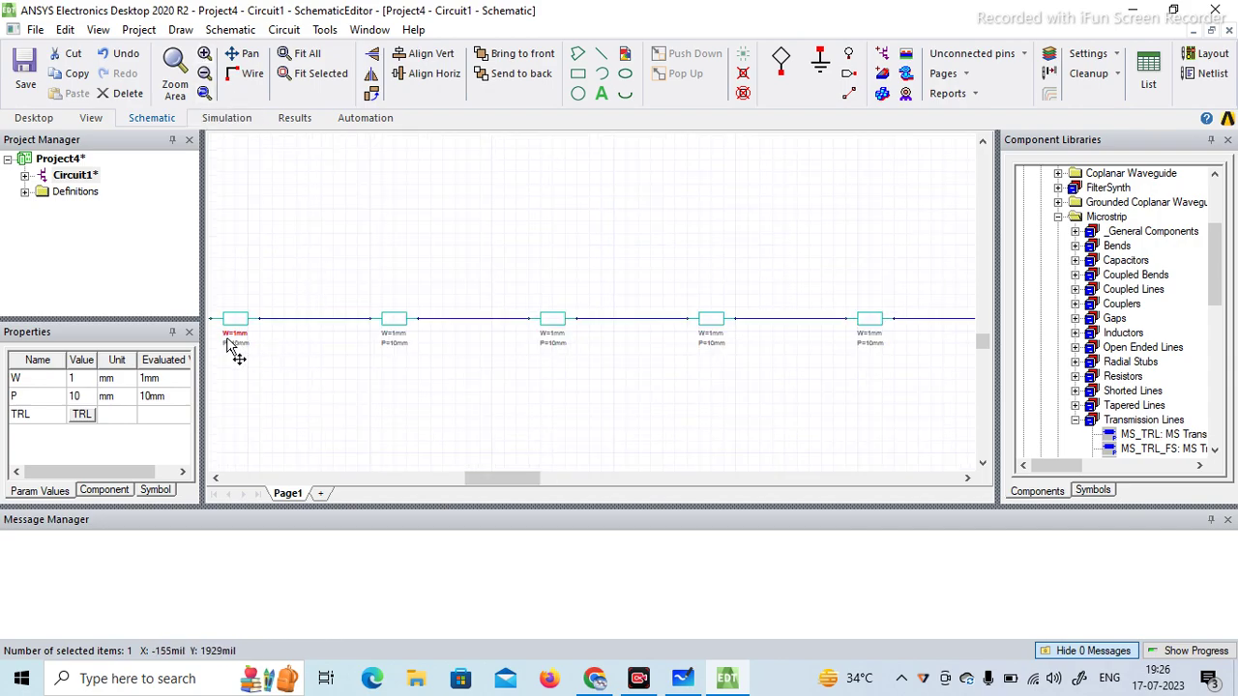
middle_drag(235, 345, 260, 350)
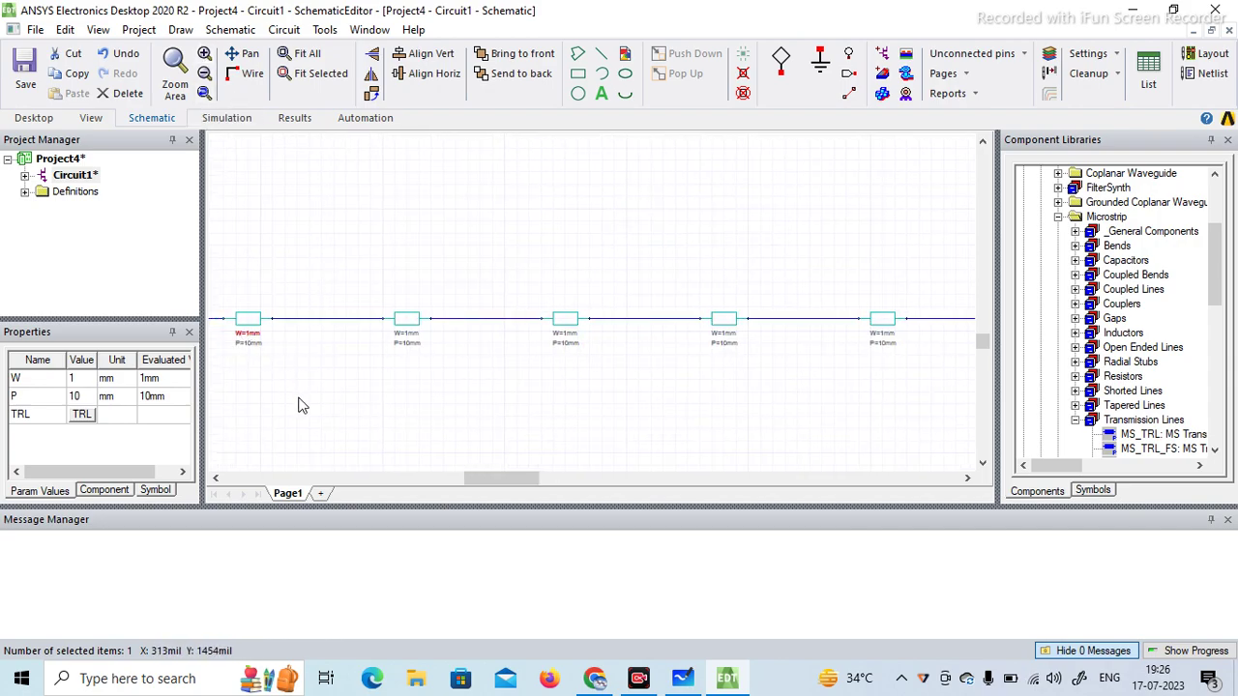
scroll(463, 462, down, 1)
mouse_move(477, 477)
mouse_down()
mouse_move(418, 484)
mouse_move(451, 484)
mouse_up()
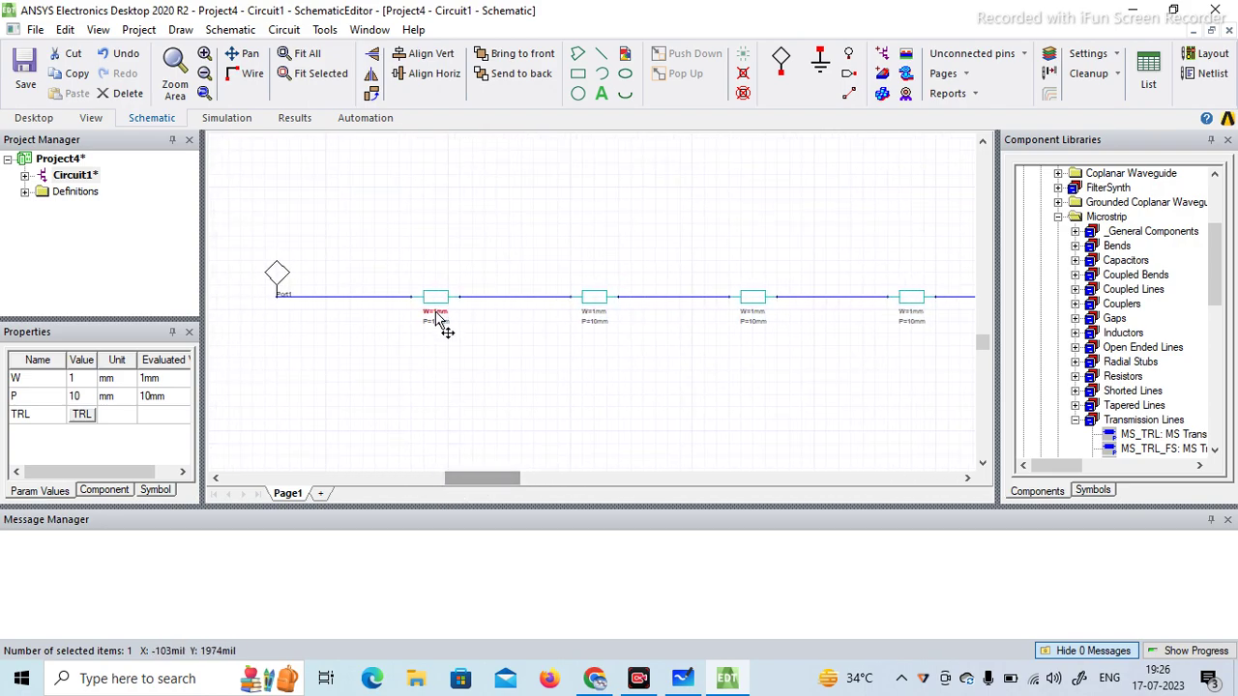
double_click(435, 313)
click(437, 313)
key(BackSpace)
text(1.)
text(3)
click(444, 326)
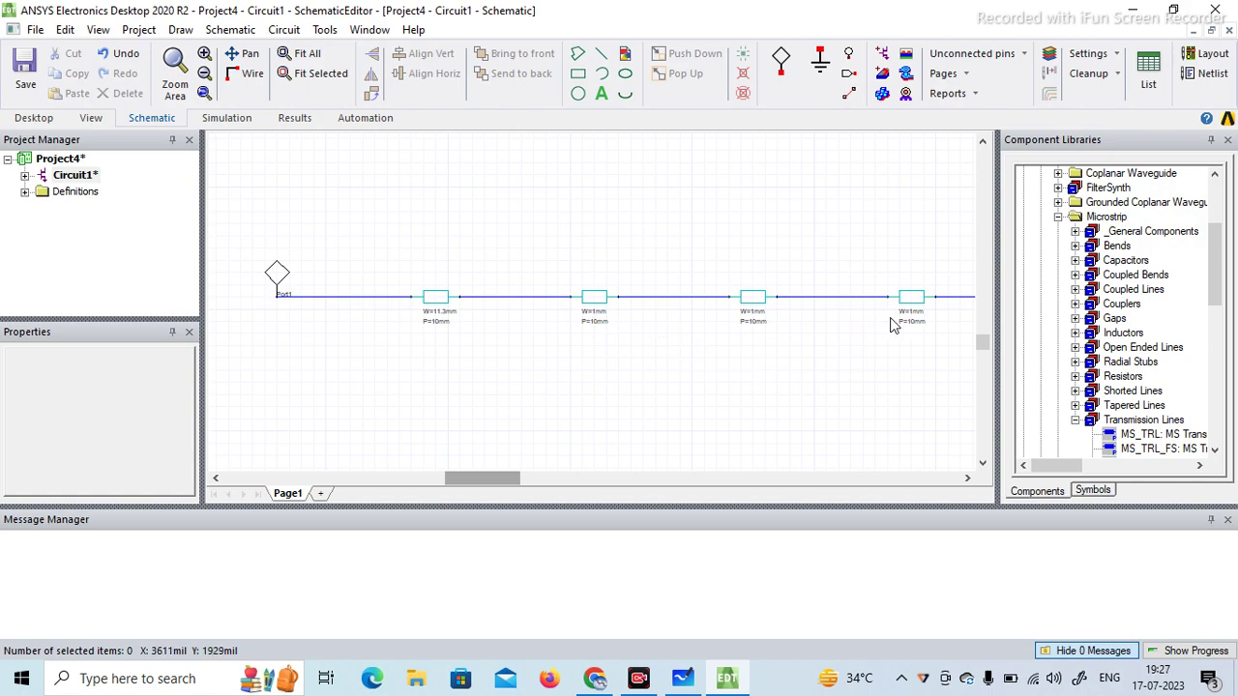
Begin editing the first section's length P, clearing the old value.
double_click(437, 322)
click(439, 325)
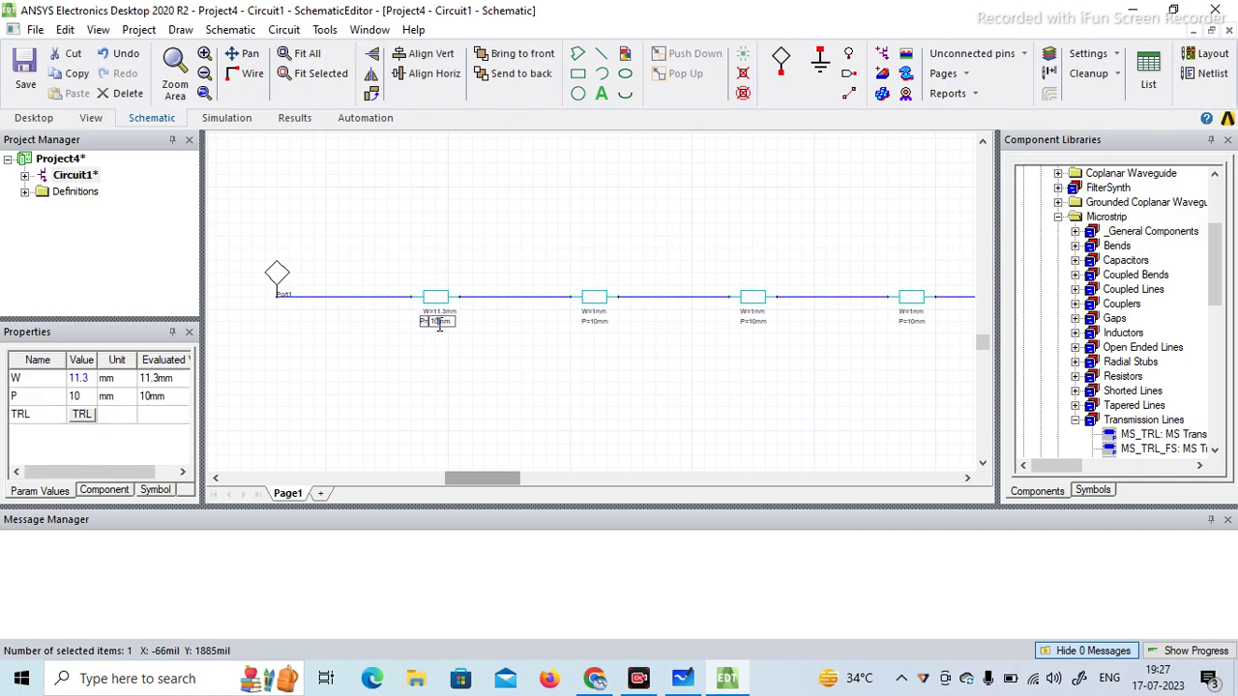
key(BackSpace)
Set the first section's length to 2.05 mm and the second section to 0.428 × 6.63 mm.
text(2.08)
click(507, 339)
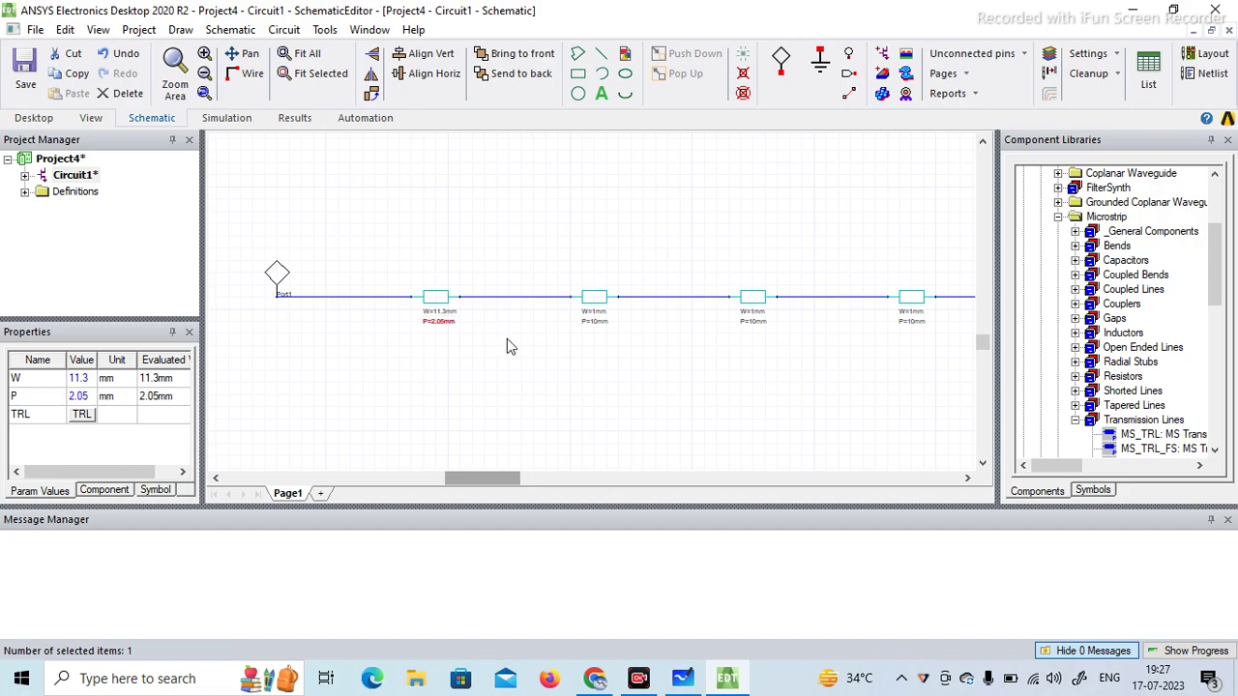
double_click(597, 313)
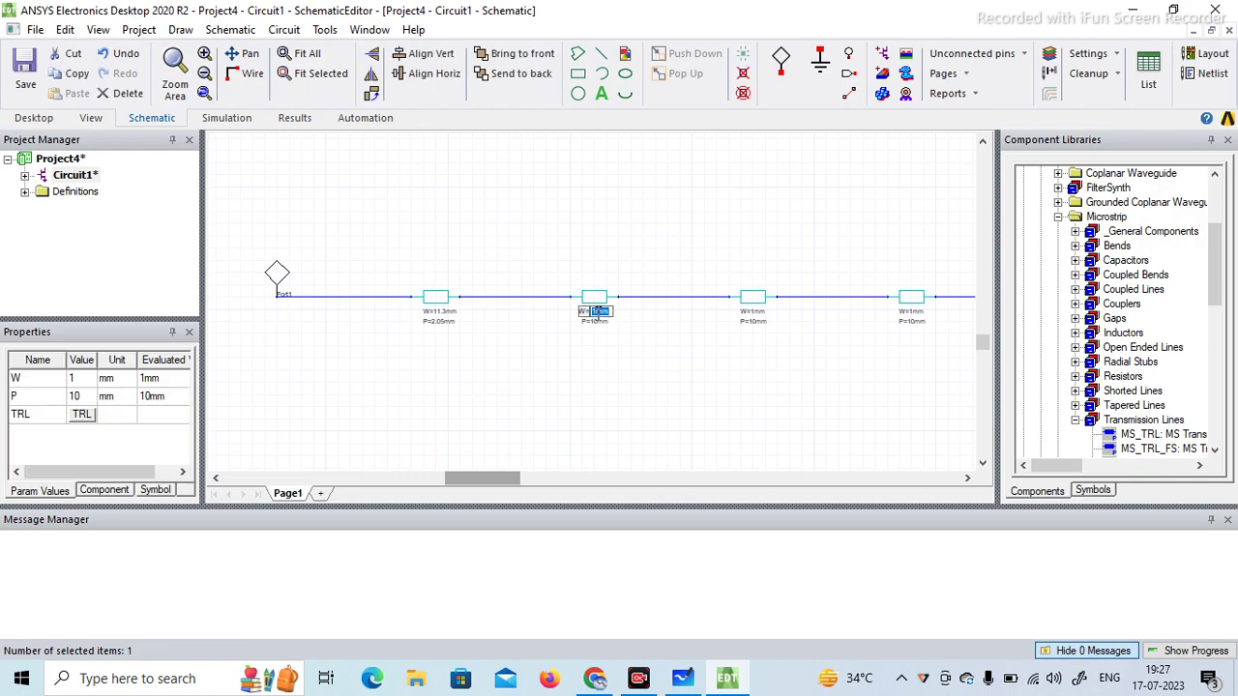
click(596, 312)
key(BackSpace)
text(57)
text(2)
click(609, 339)
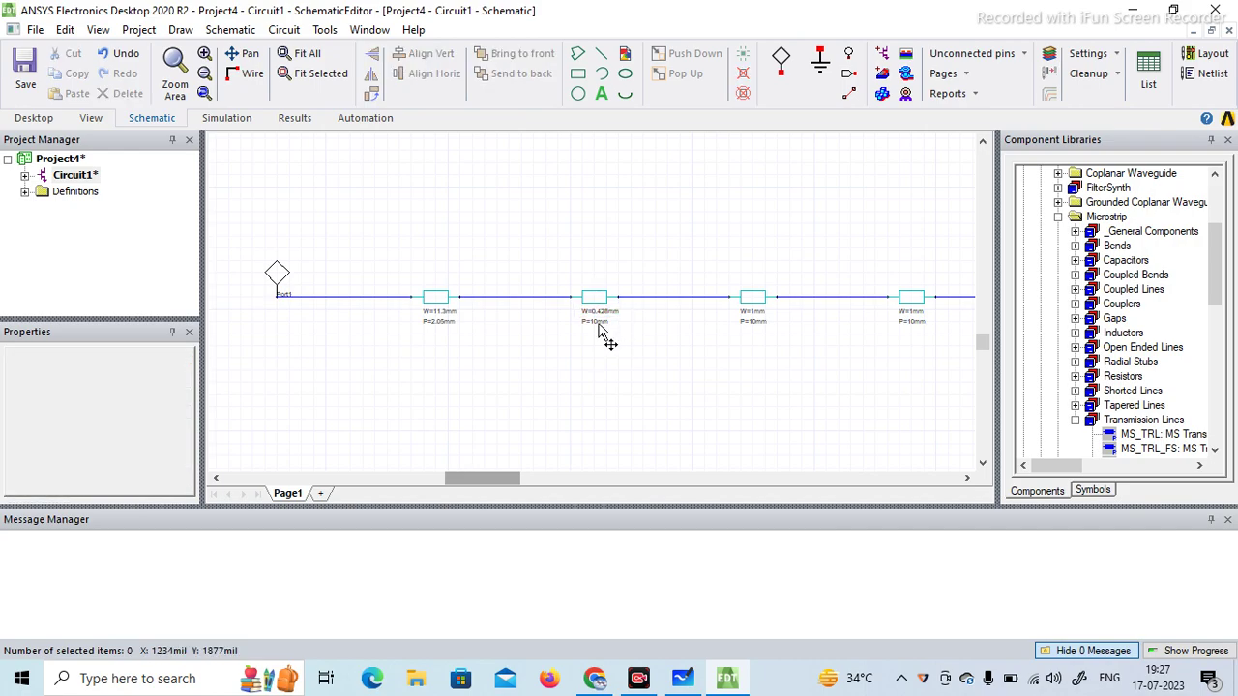
double_click(597, 322)
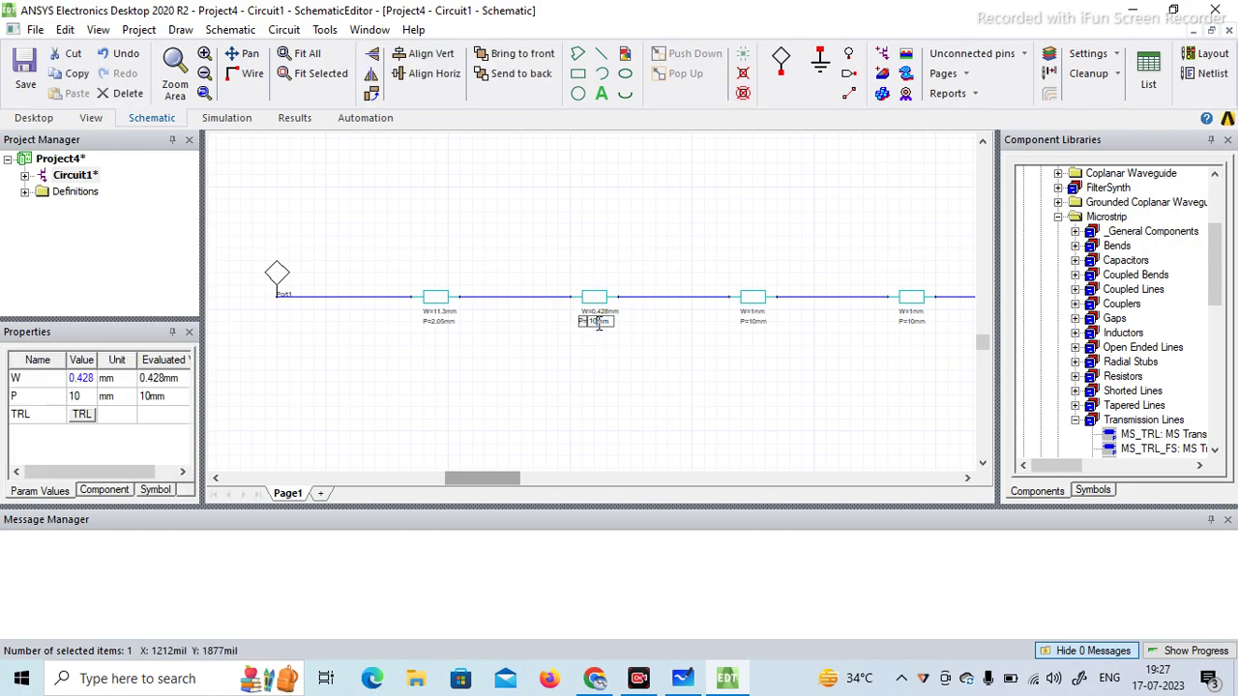
key(BackSpace)
key(BackSpace)
text(6.6)
text(8)
click(660, 349)
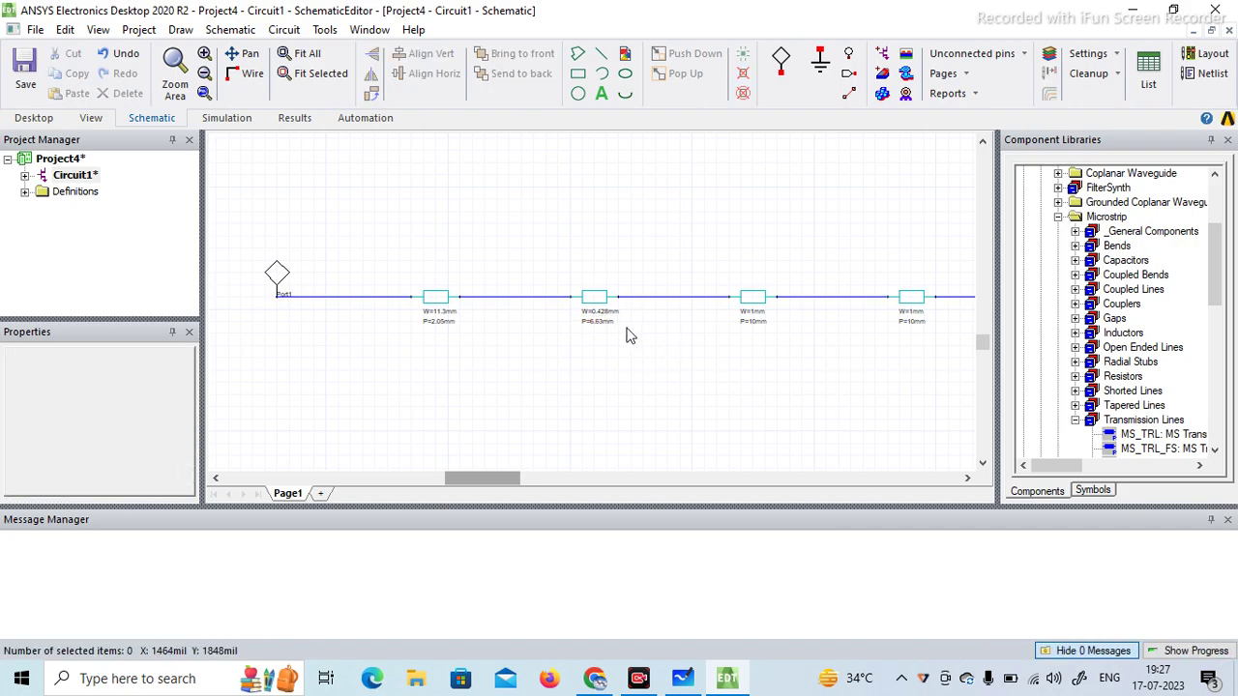
Set the third section's width to 11.3 mm and length to 7.69 mm.
double_click(757, 311)
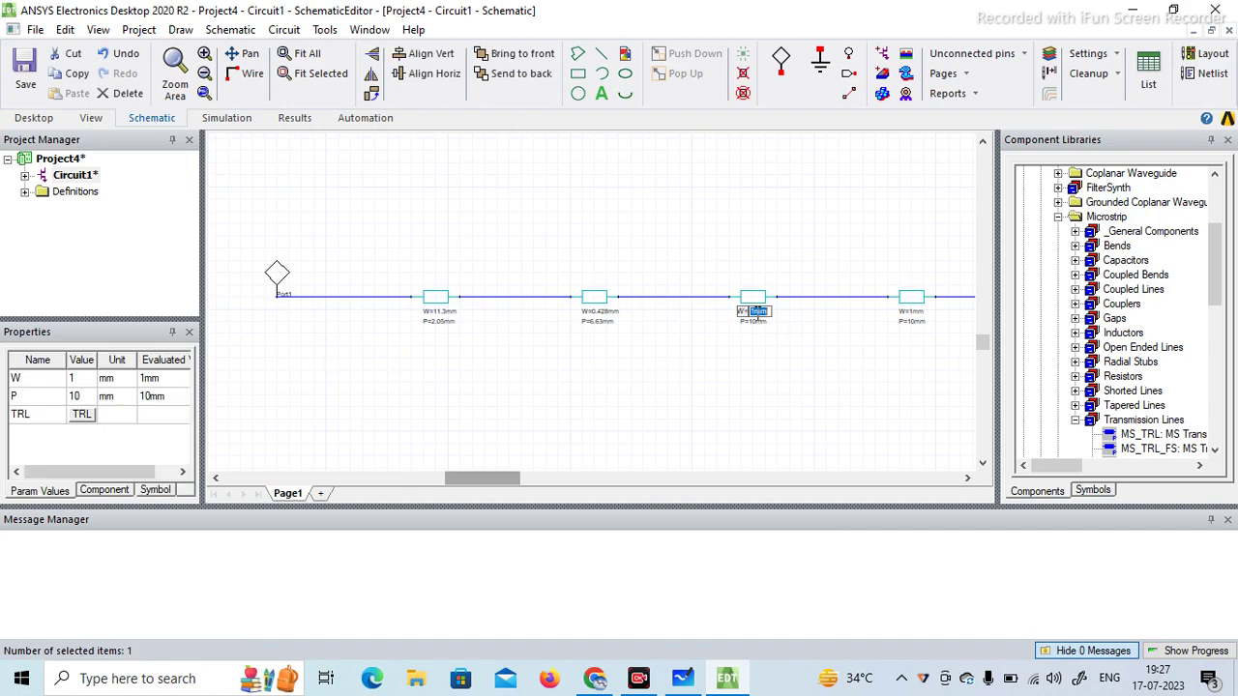
click(755, 313)
text(1.1)
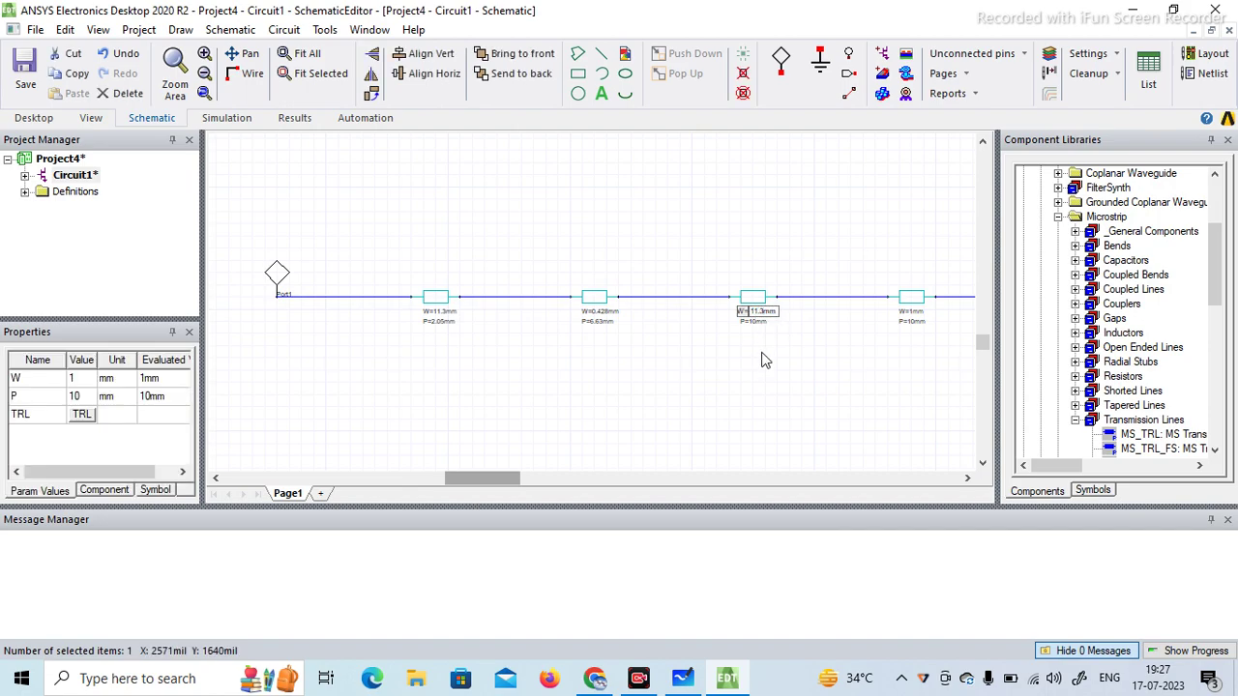
click(762, 358)
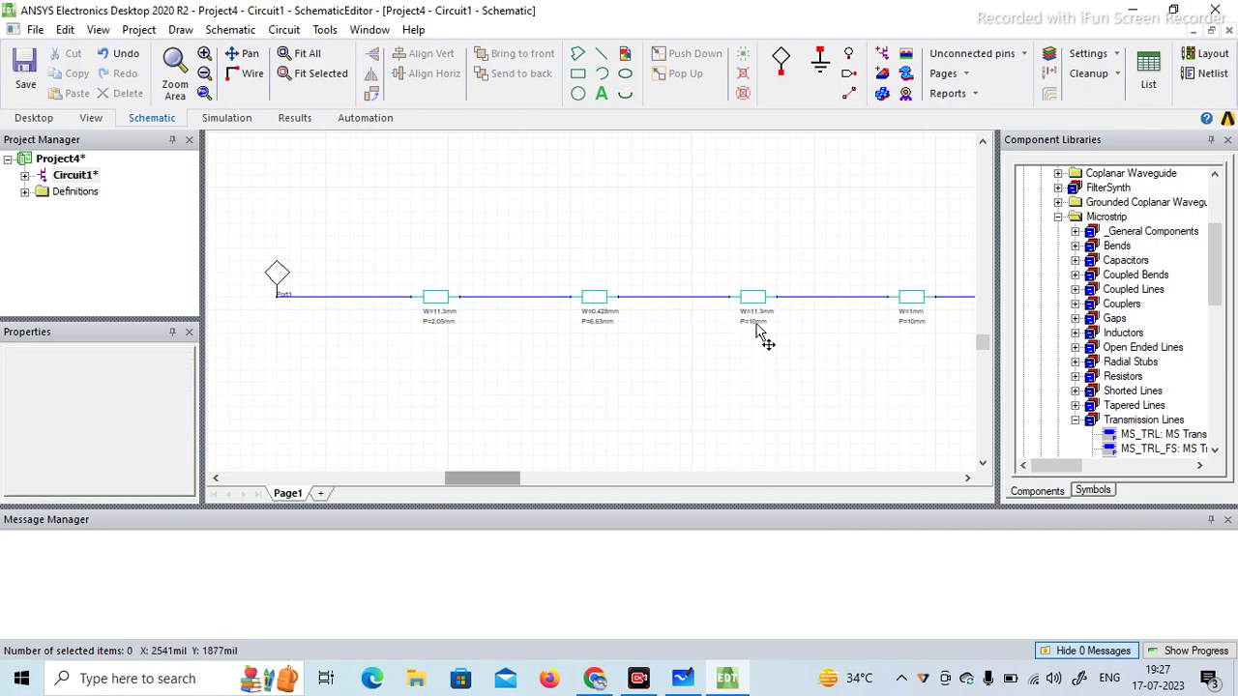
double_click(757, 322)
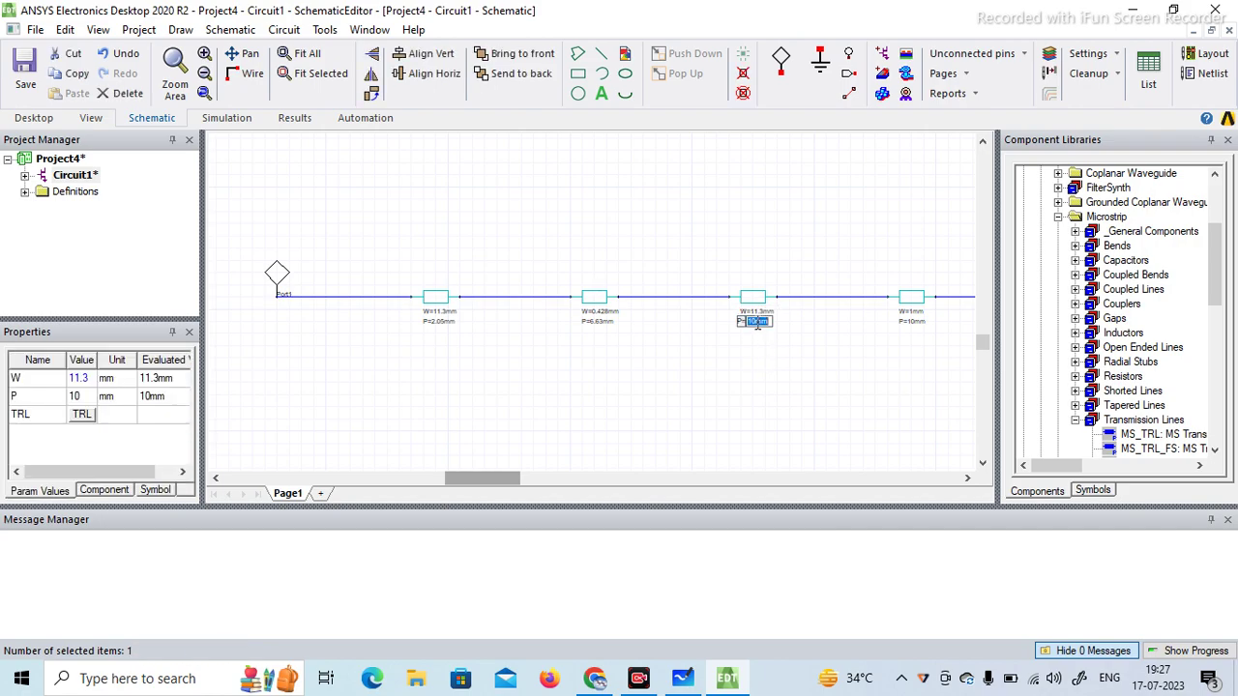
text(7)
text(.69)
Make the fourth line section 0.428 mm wide and 9.04 mm long.
click(818, 361)
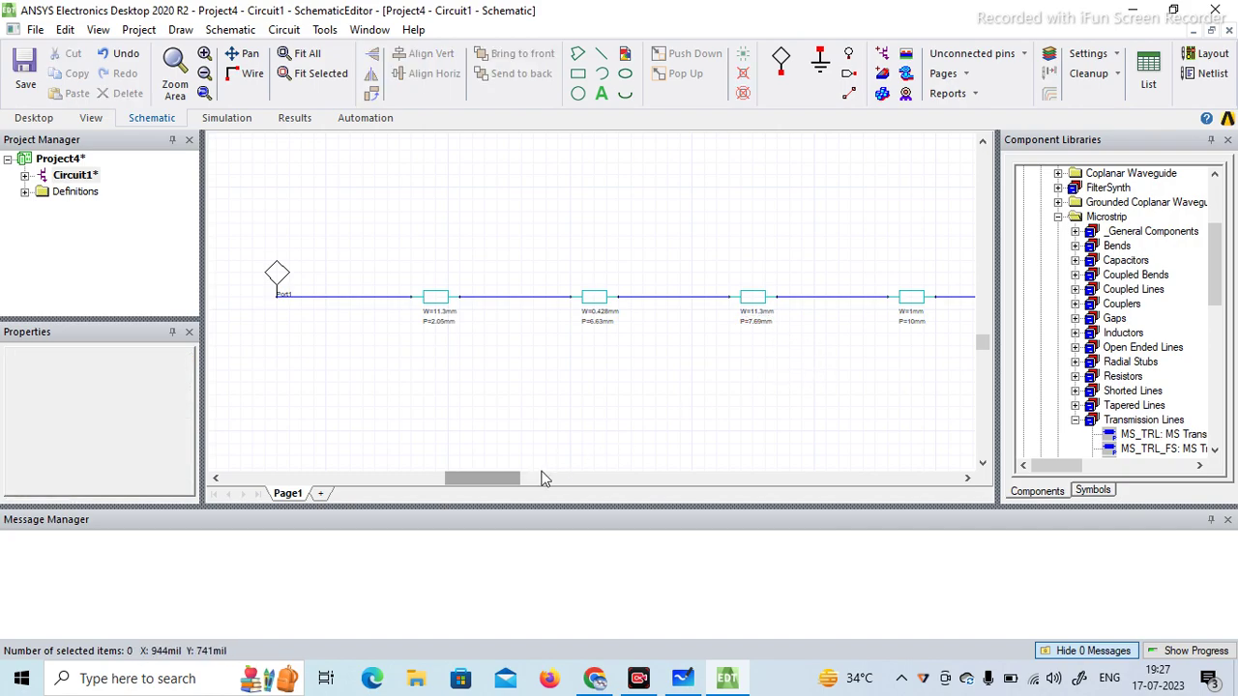
drag(506, 478, 535, 479)
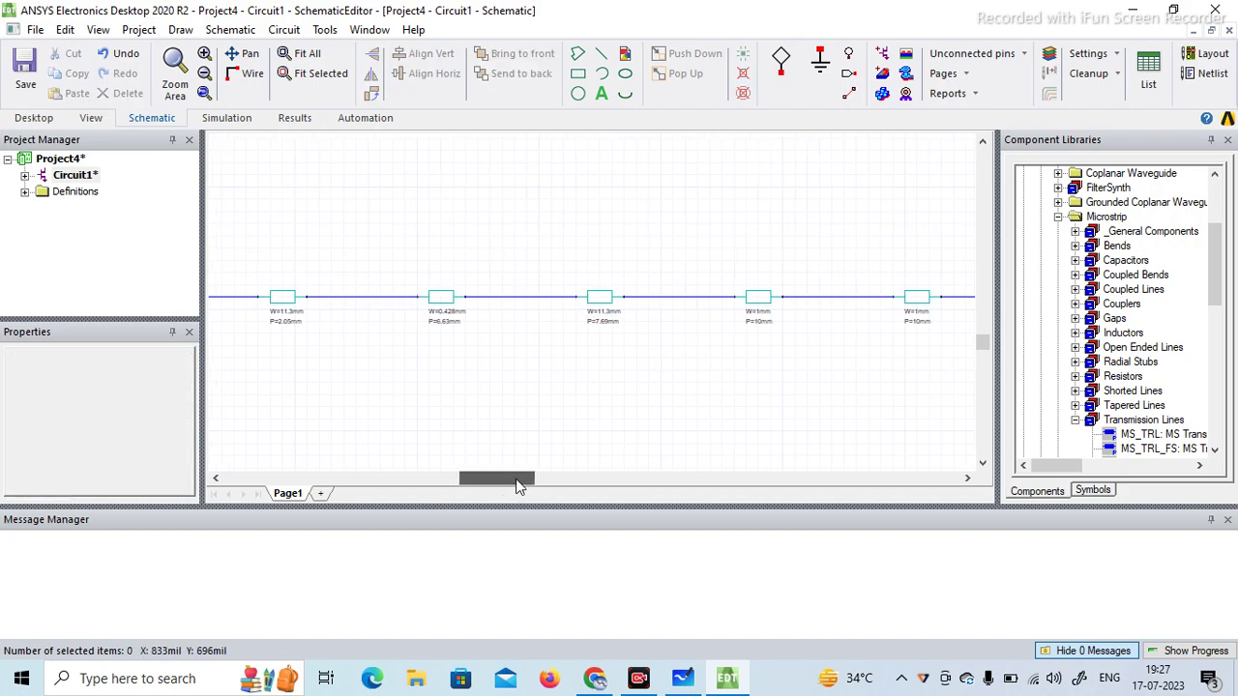
double_click(624, 312)
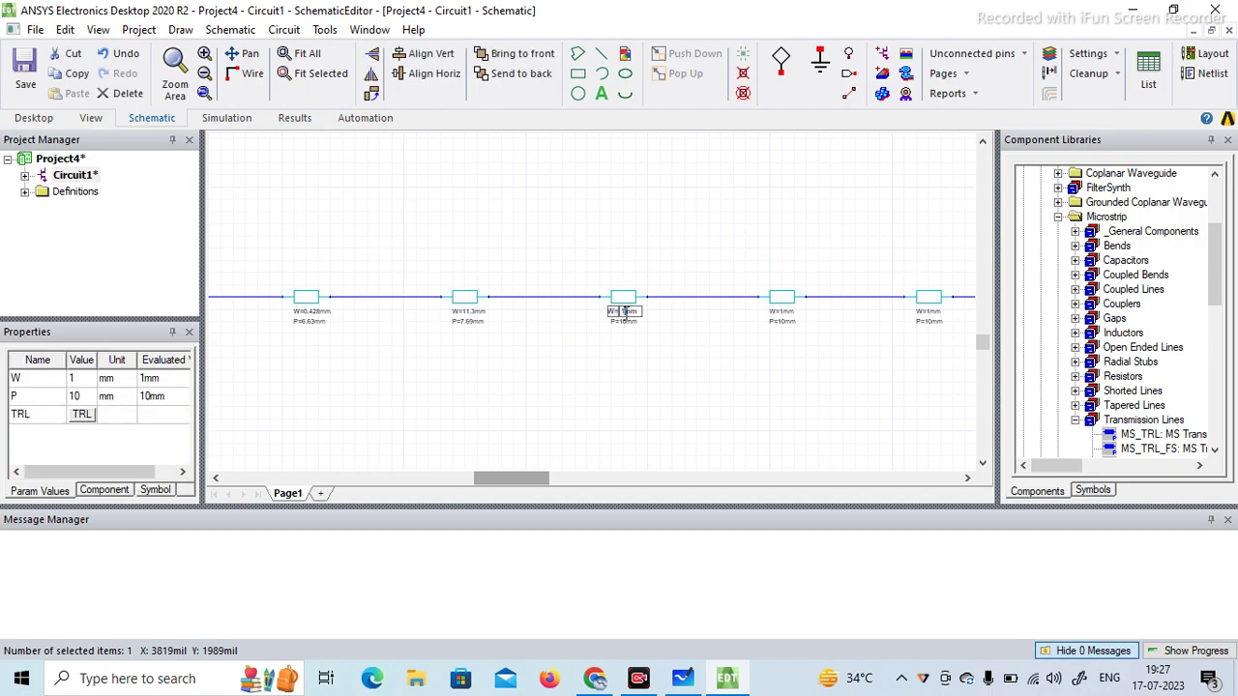
text(0)
text(.42)
text(8mm)
click(651, 345)
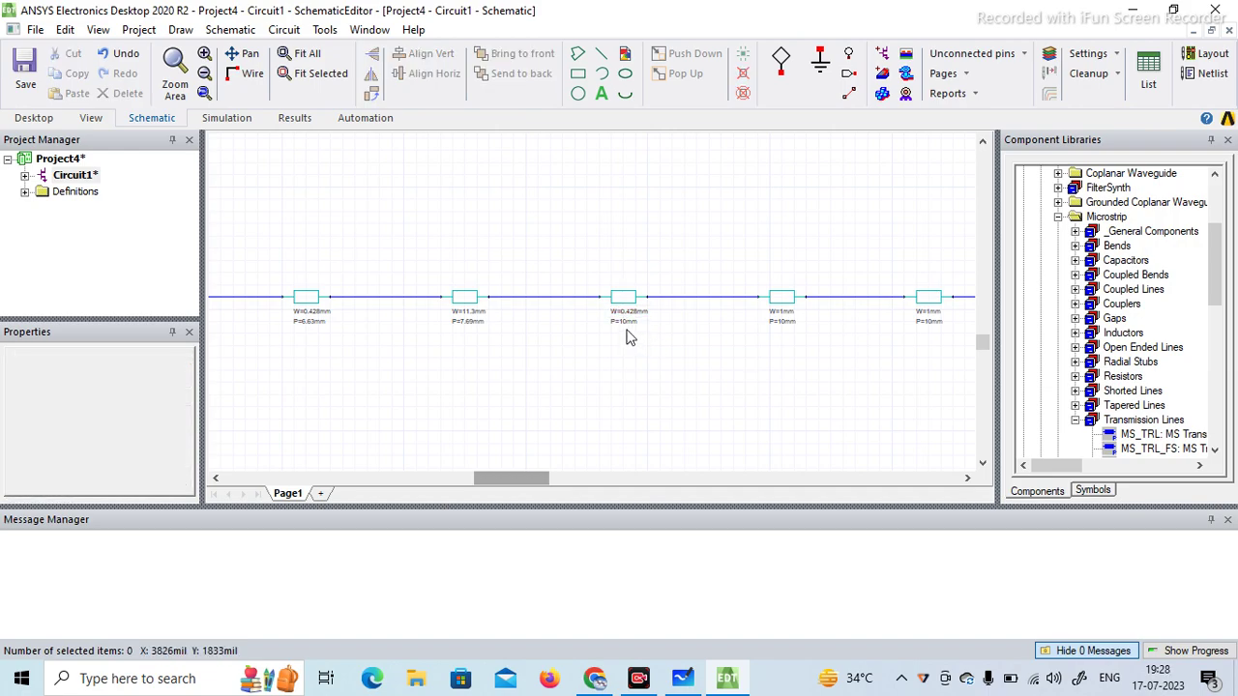
double_click(625, 322)
click(626, 323)
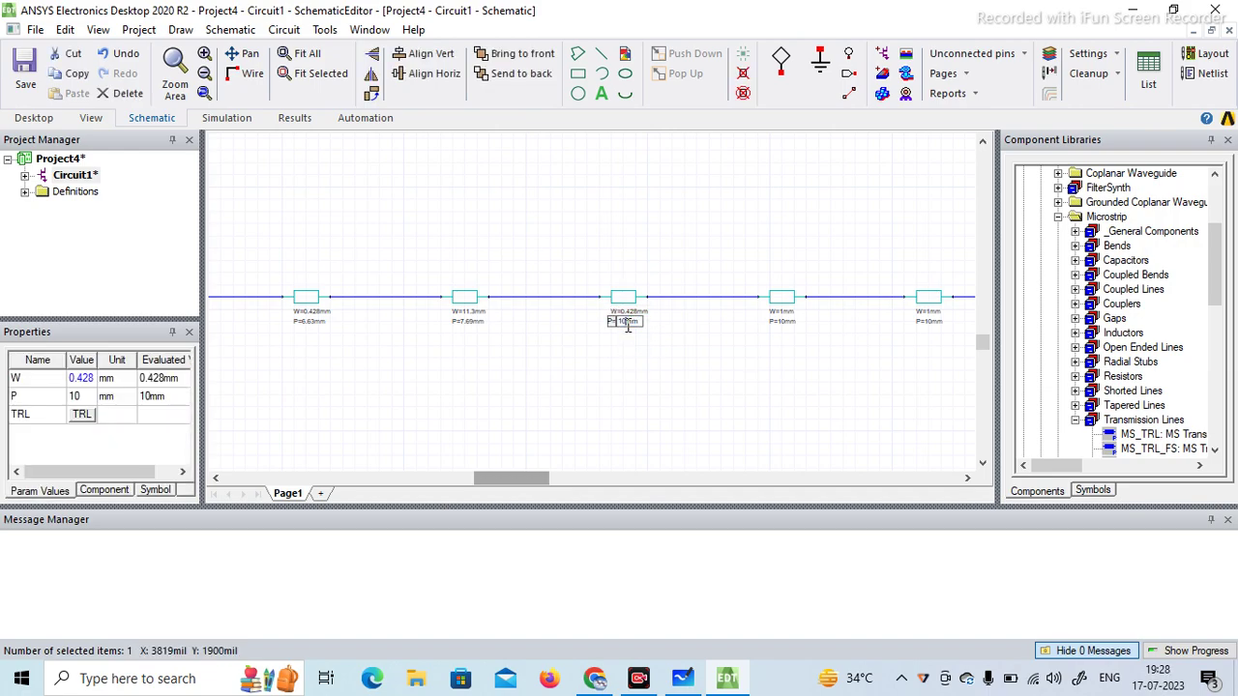
key(Delete)
key(Delete)
text(9.04)
click(682, 351)
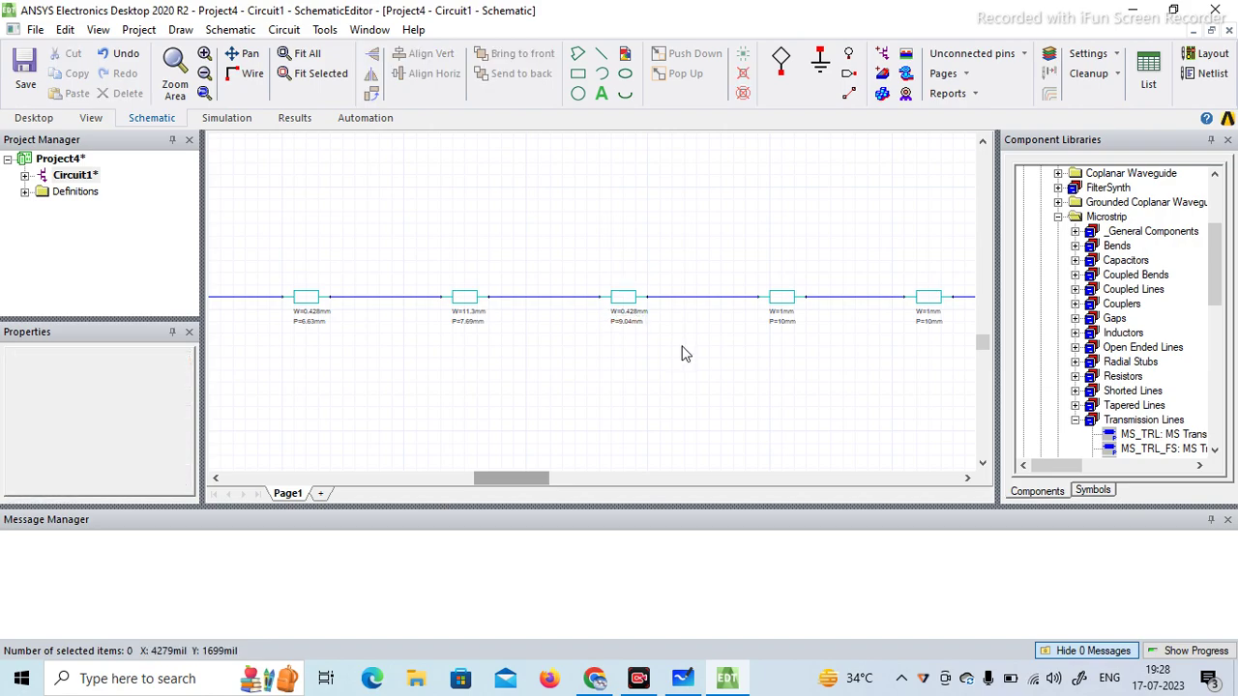
Make the fifth line section 11.3 mm wide and 5.63 mm long.
click(787, 311)
key(BackSpace)
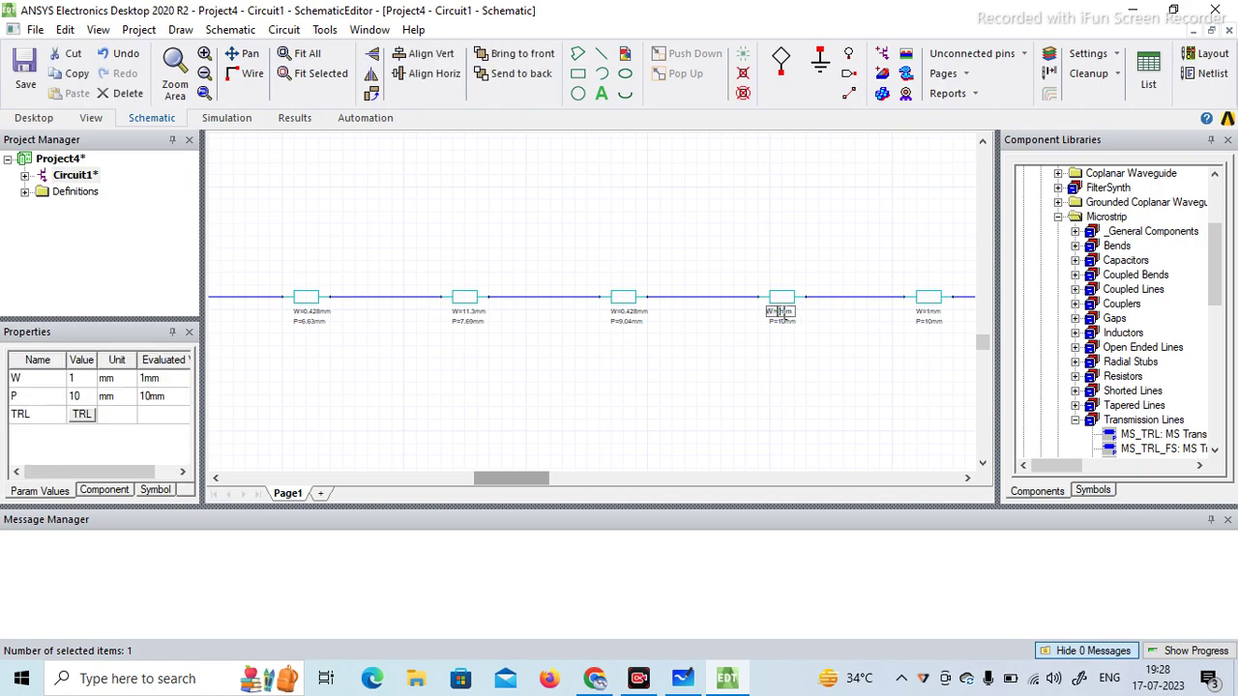
text(1)
text(1.3)
click(788, 329)
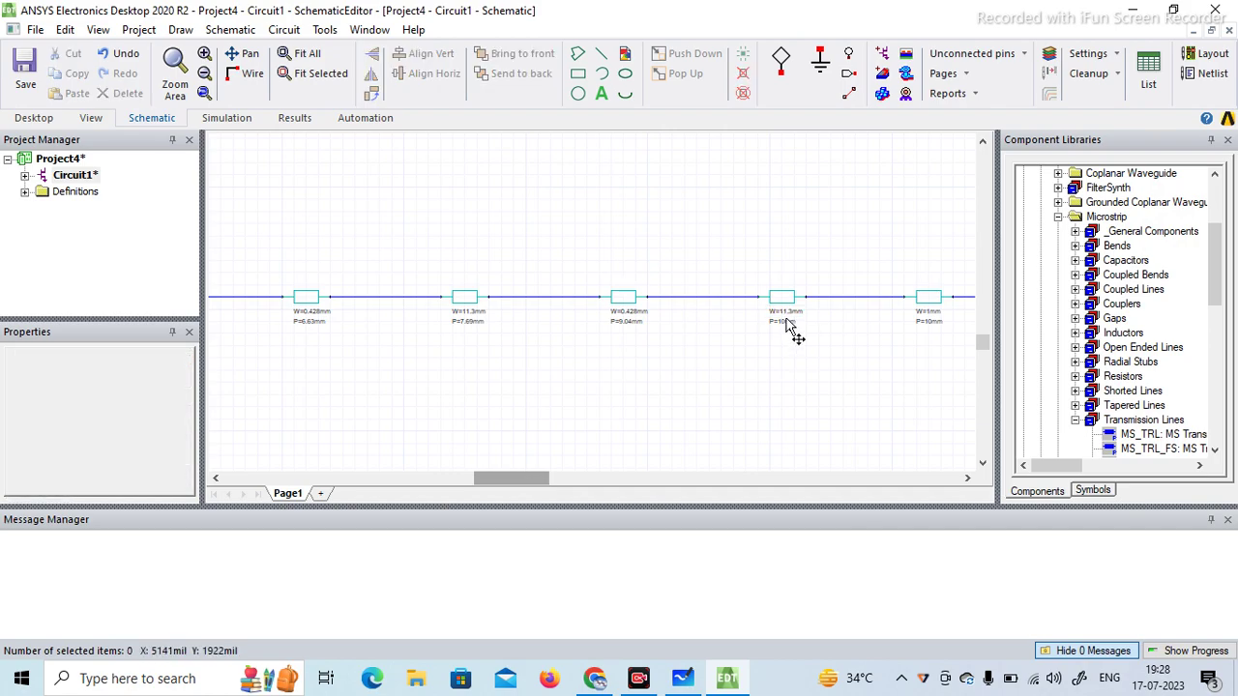
double_click(785, 322)
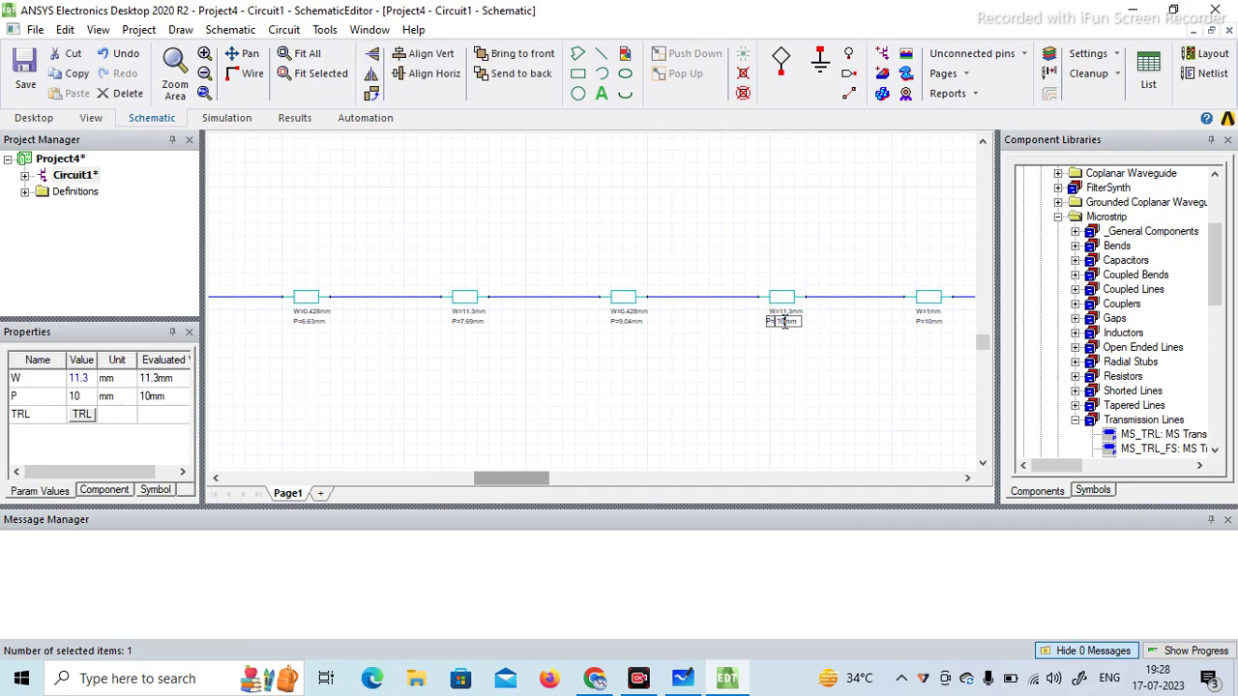
key(BackSpace)
key(BackSpace)
text(5.63)
click(805, 331)
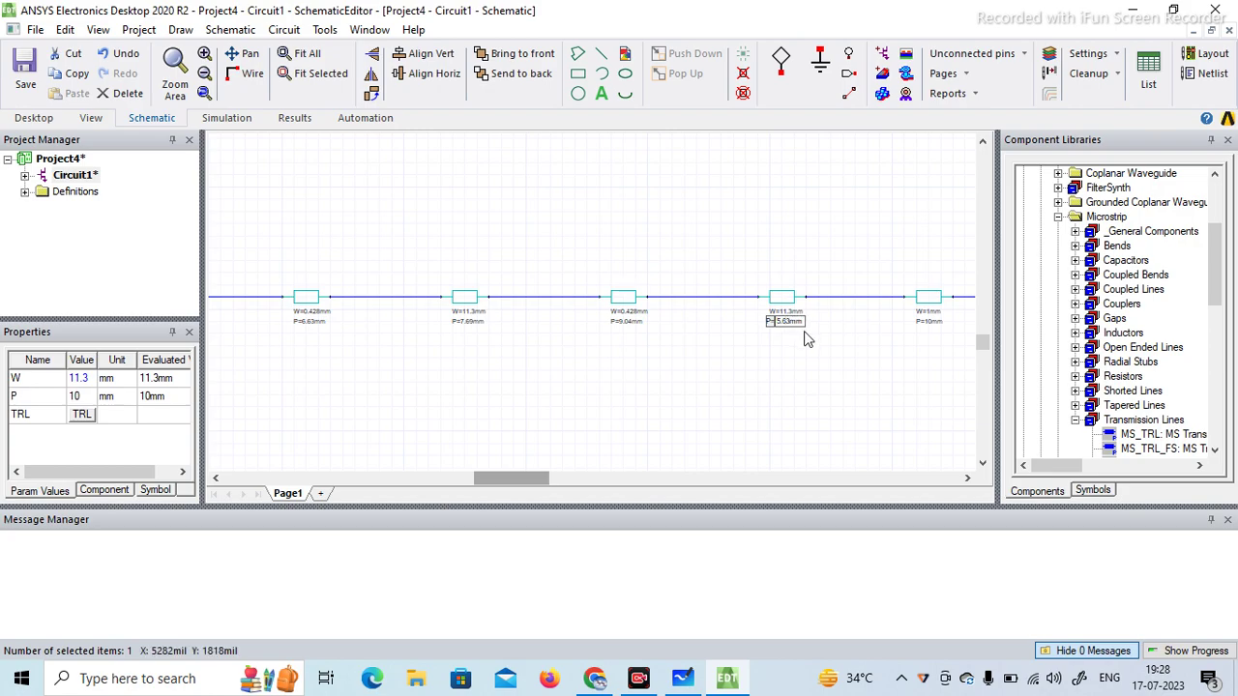
Make the sixth line section 0.428 mm wide and 2.41 mm long.
double_click(930, 311)
text(0)
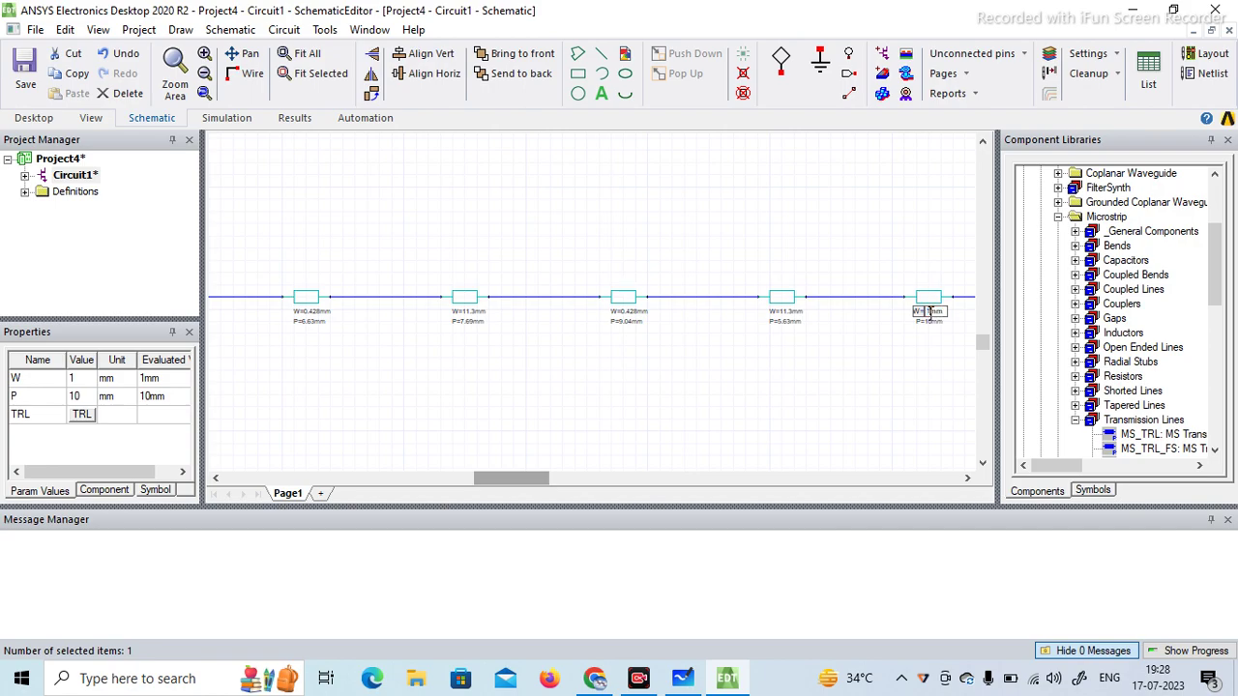
text(.428)
click(934, 329)
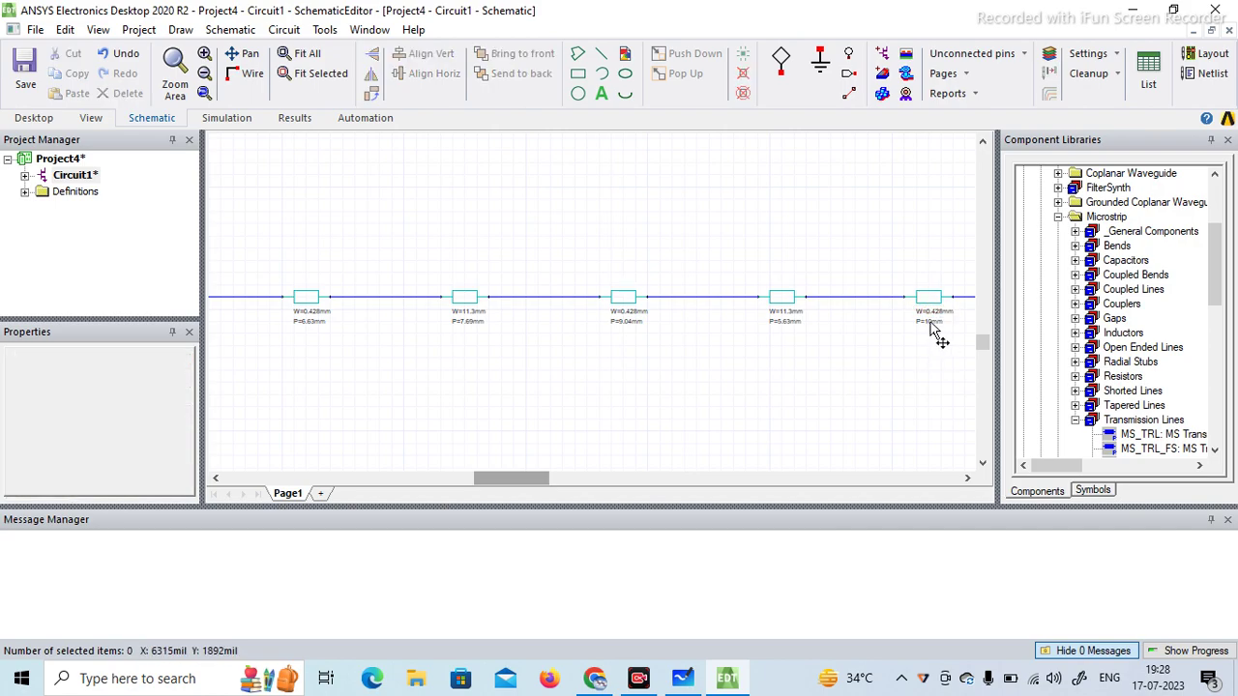
click(931, 329)
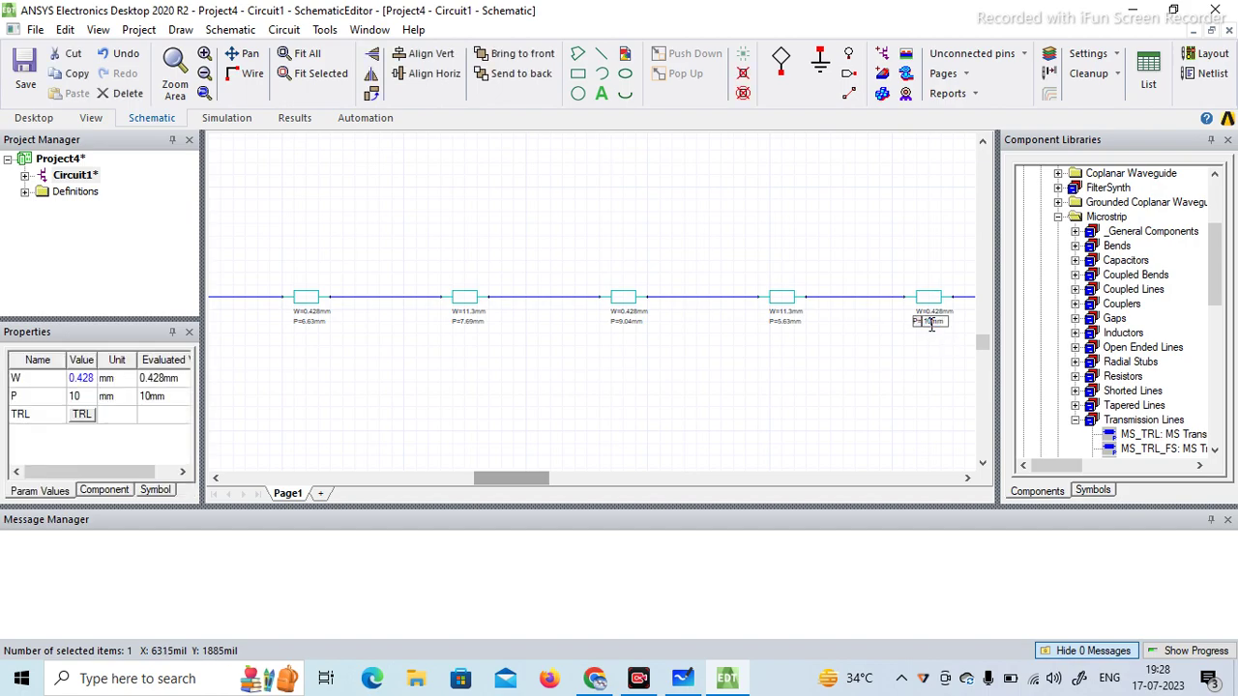
double_click(931, 327)
text(2)
text(.41)
click(895, 364)
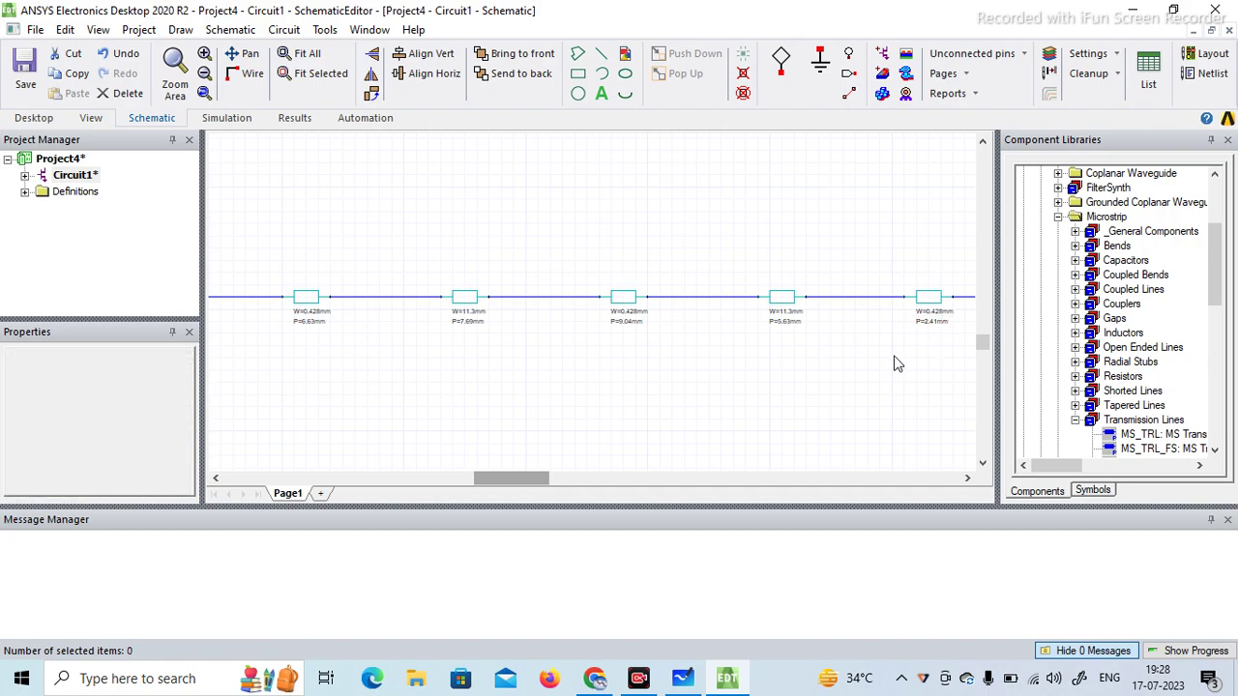
Fit the filter in view and bring up Add Nexxim Solution Setup under Circuit1's Analysis.
click(303, 56)
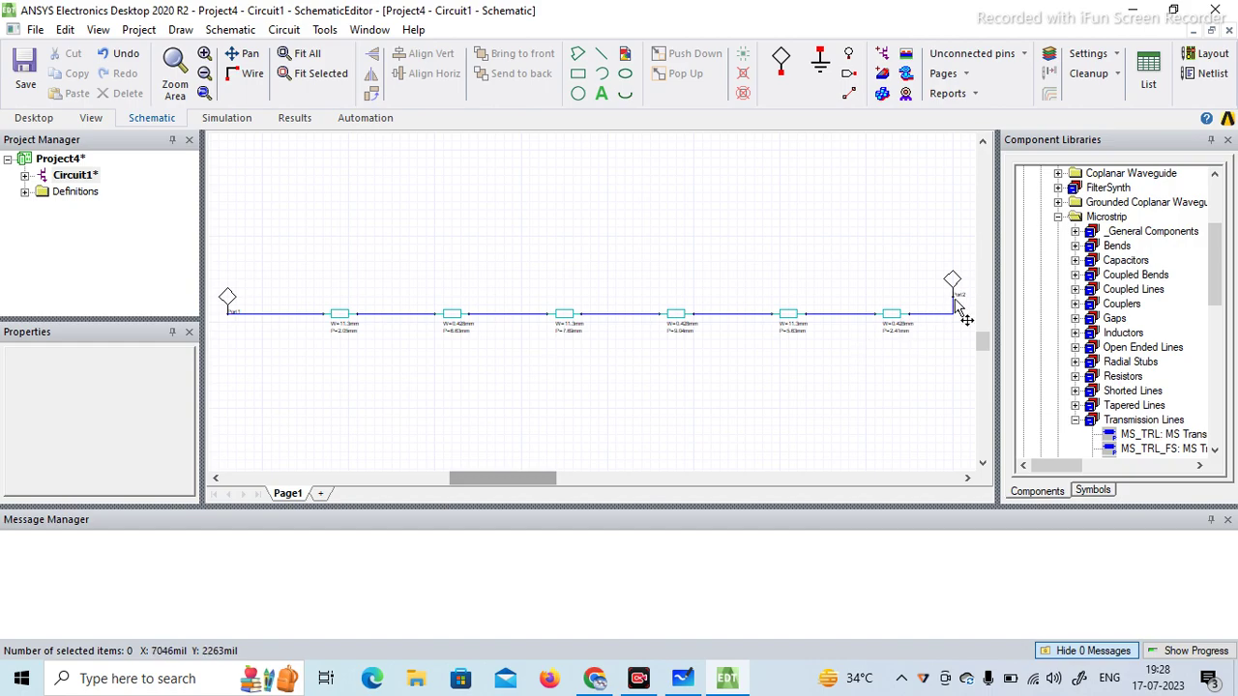
click(25, 176)
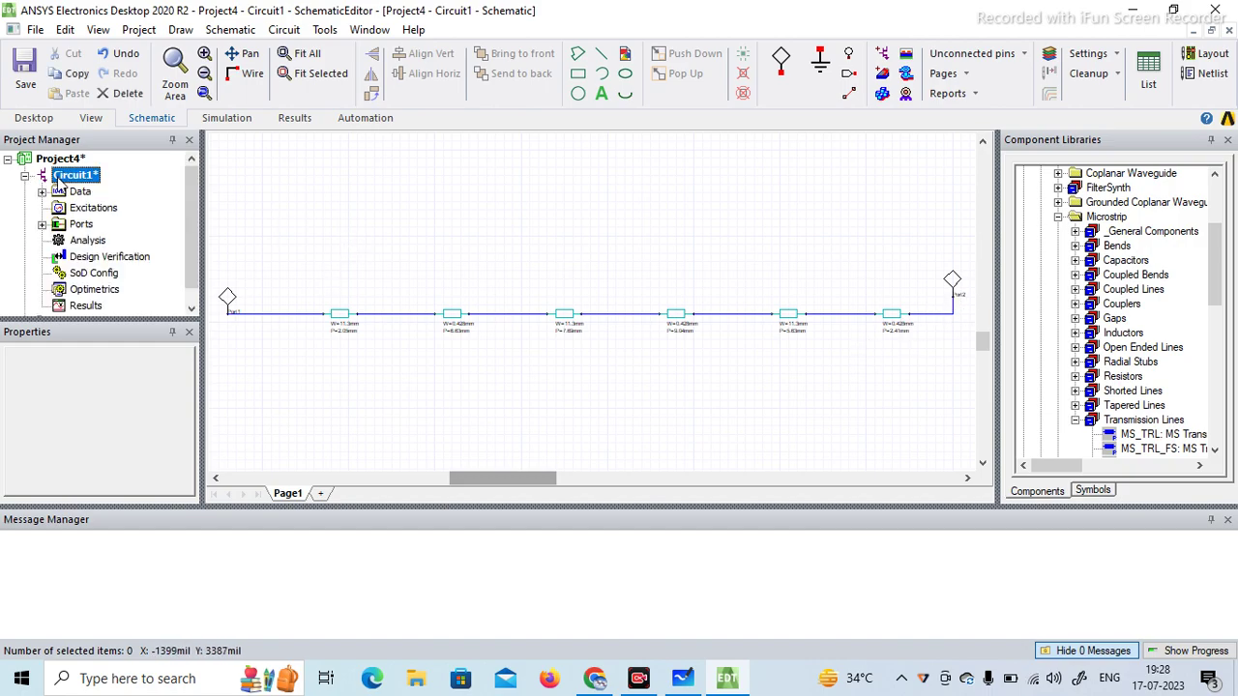
right_click(88, 241)
mouse_move(191, 296)
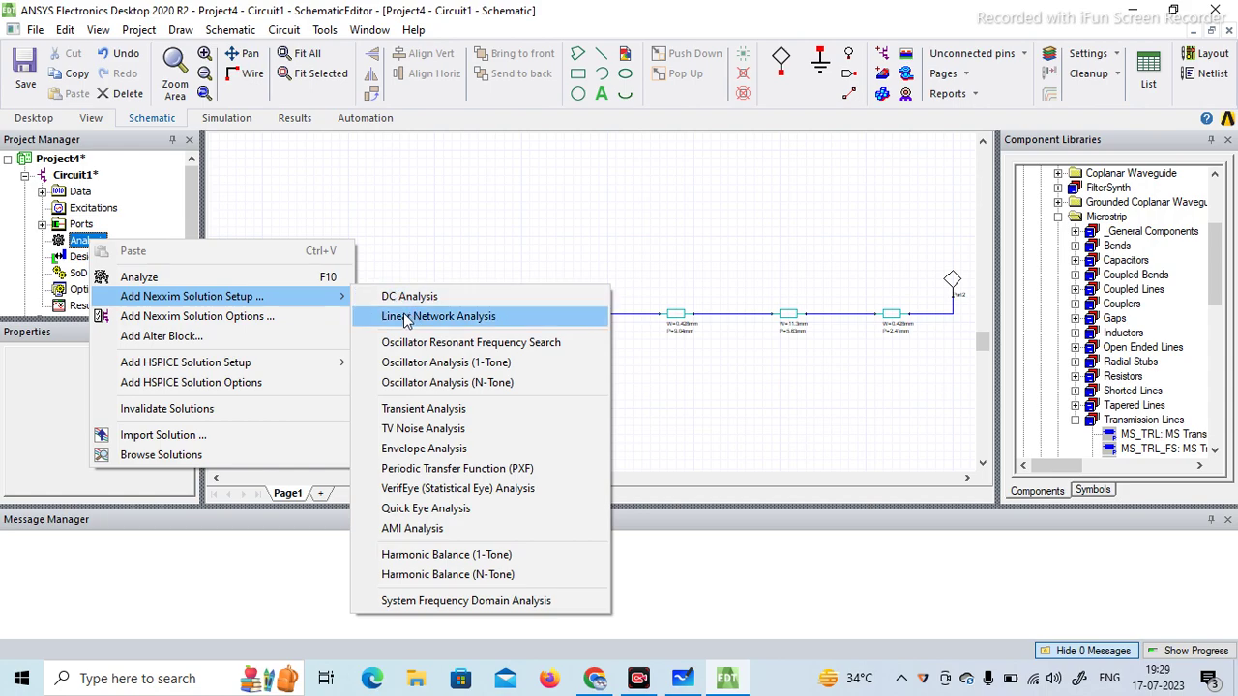
Create a Linear Network Analysis with a linear-count Freq sweep, 1 GHz to 5 GHz, 100 points.
click(435, 318)
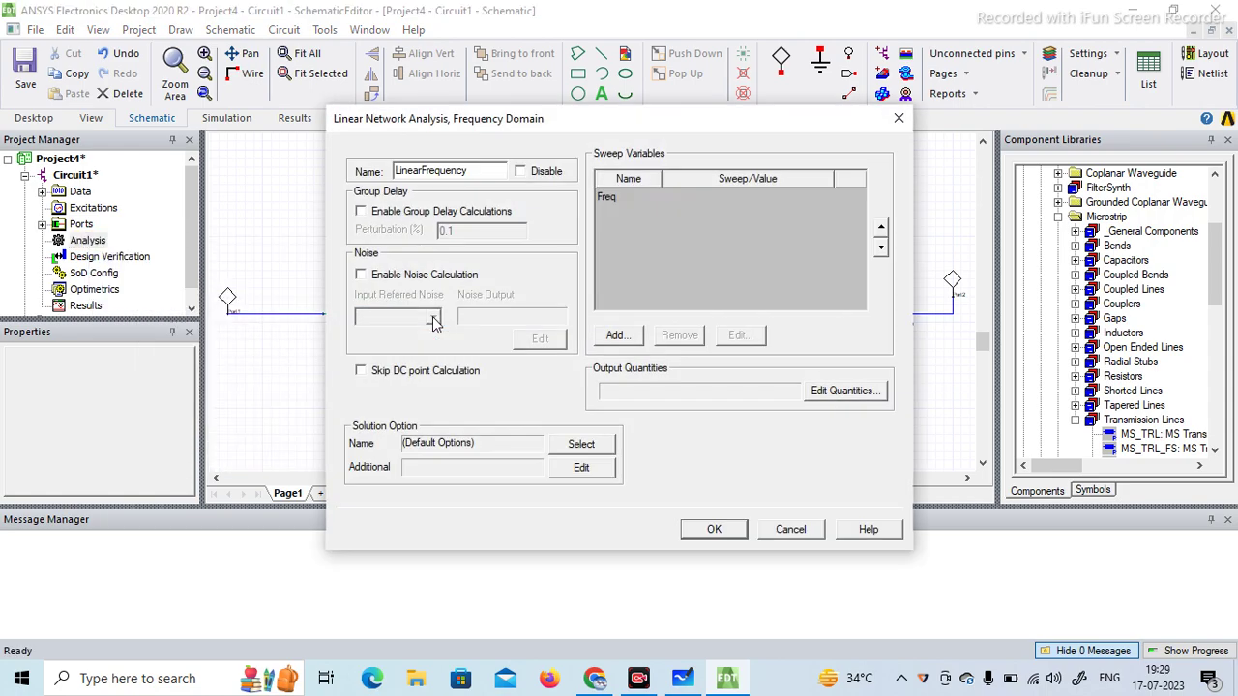
double_click(606, 198)
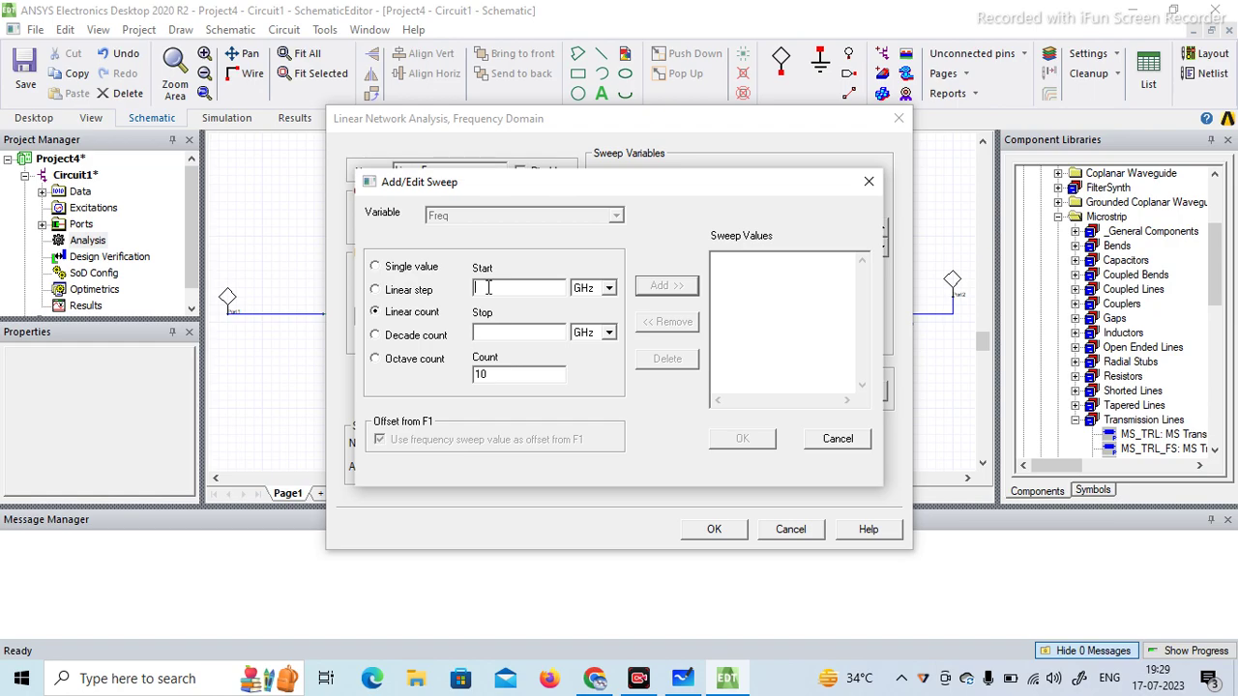
text(1)
text(5)
text(0)
click(664, 288)
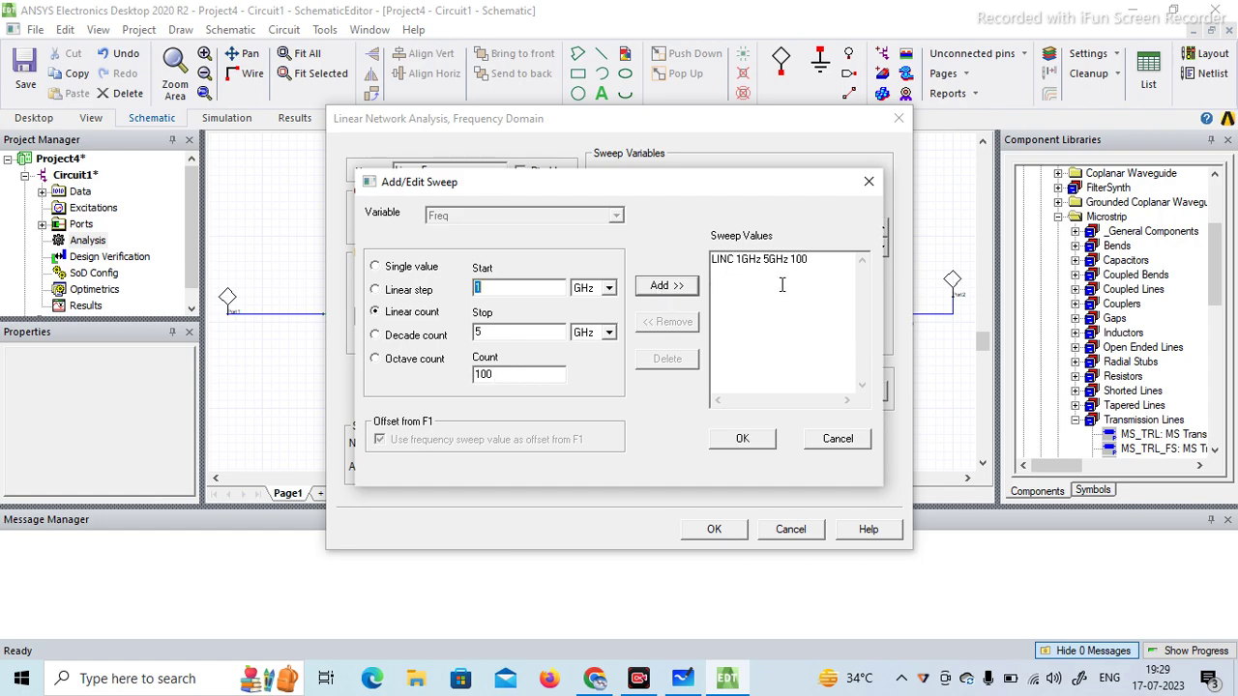
click(743, 440)
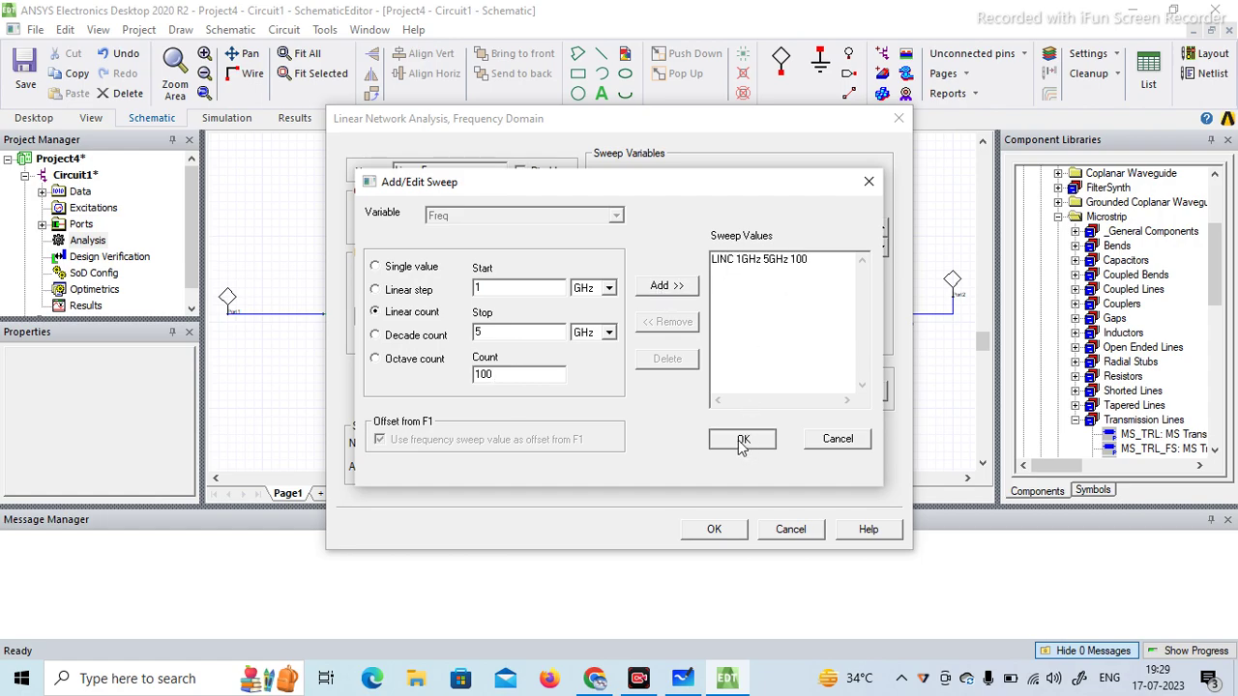
click(714, 532)
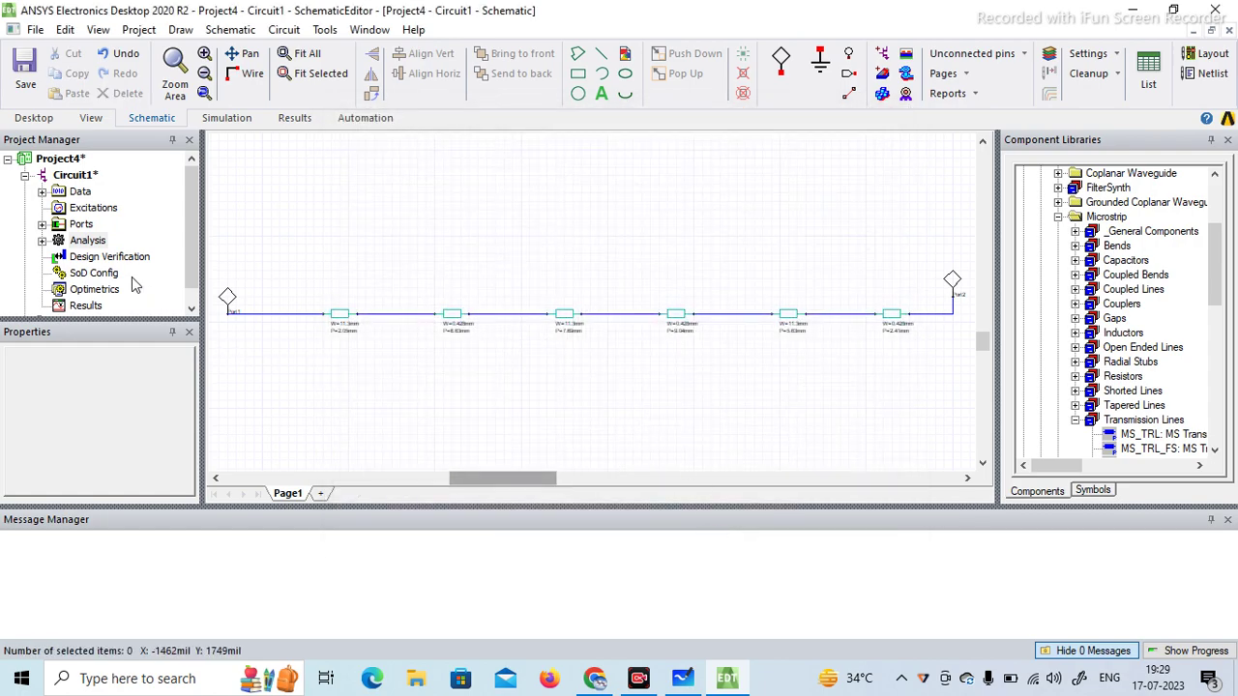
Analyze the stepped-impedance filter circuit from the Simulation tools.
click(226, 118)
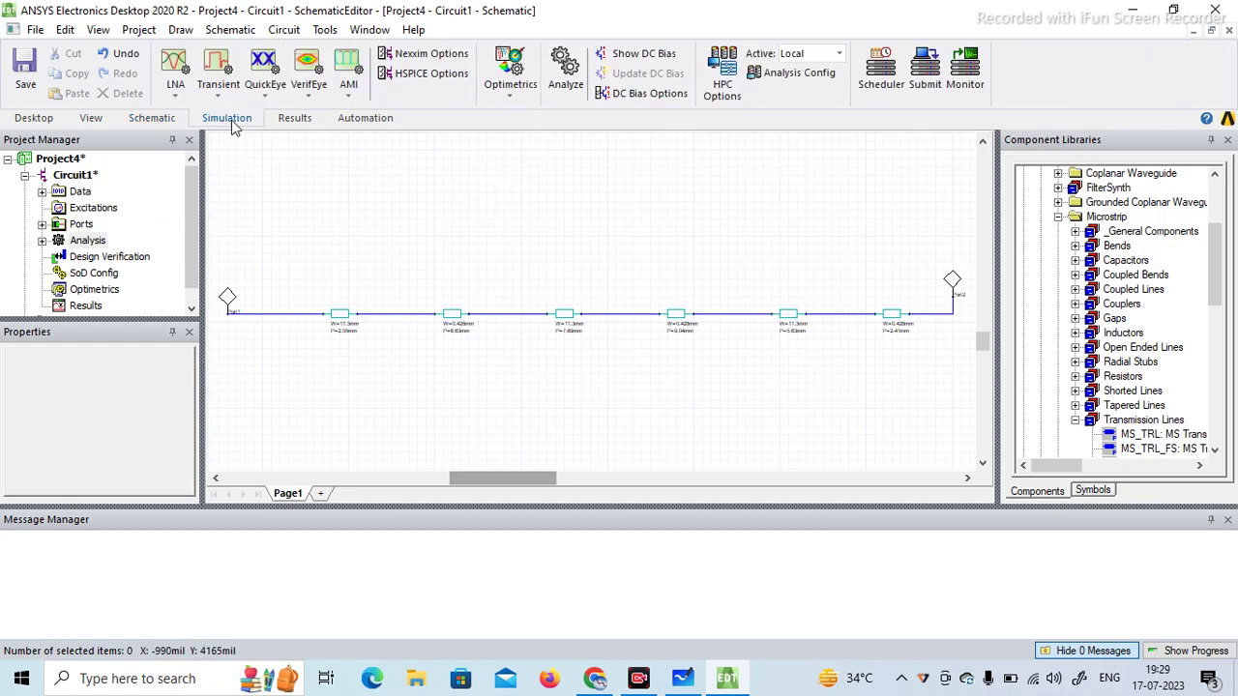
click(566, 70)
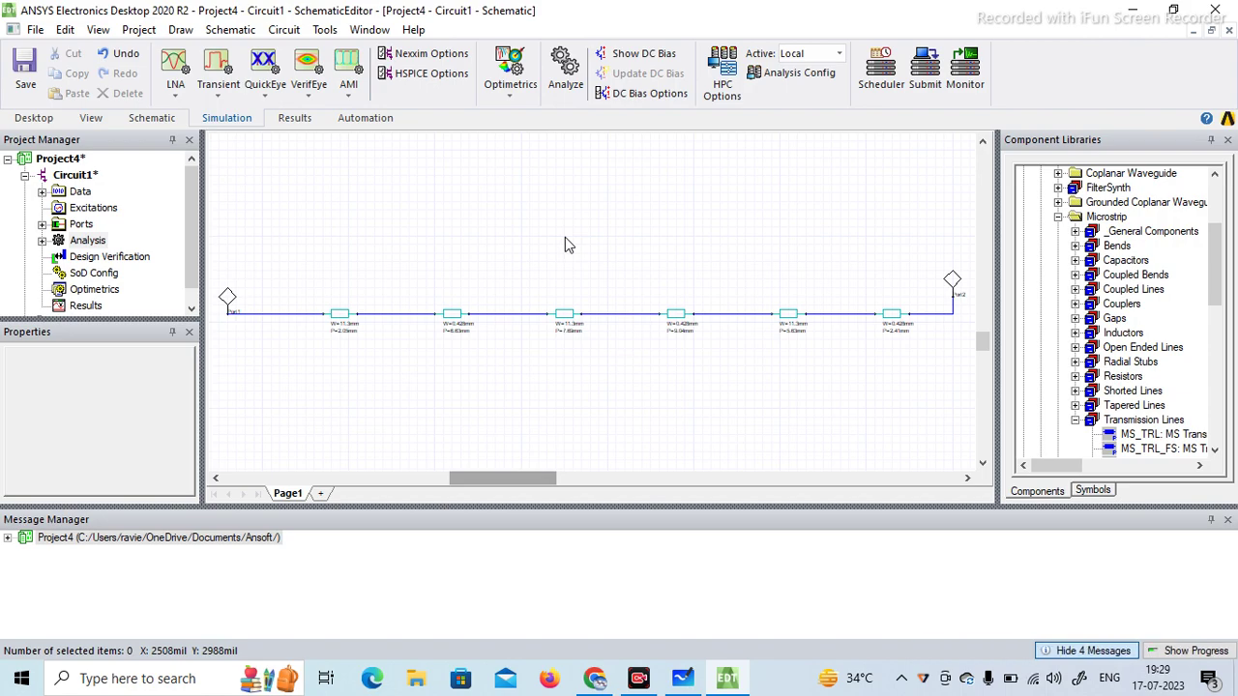
drag(191, 250, 195, 282)
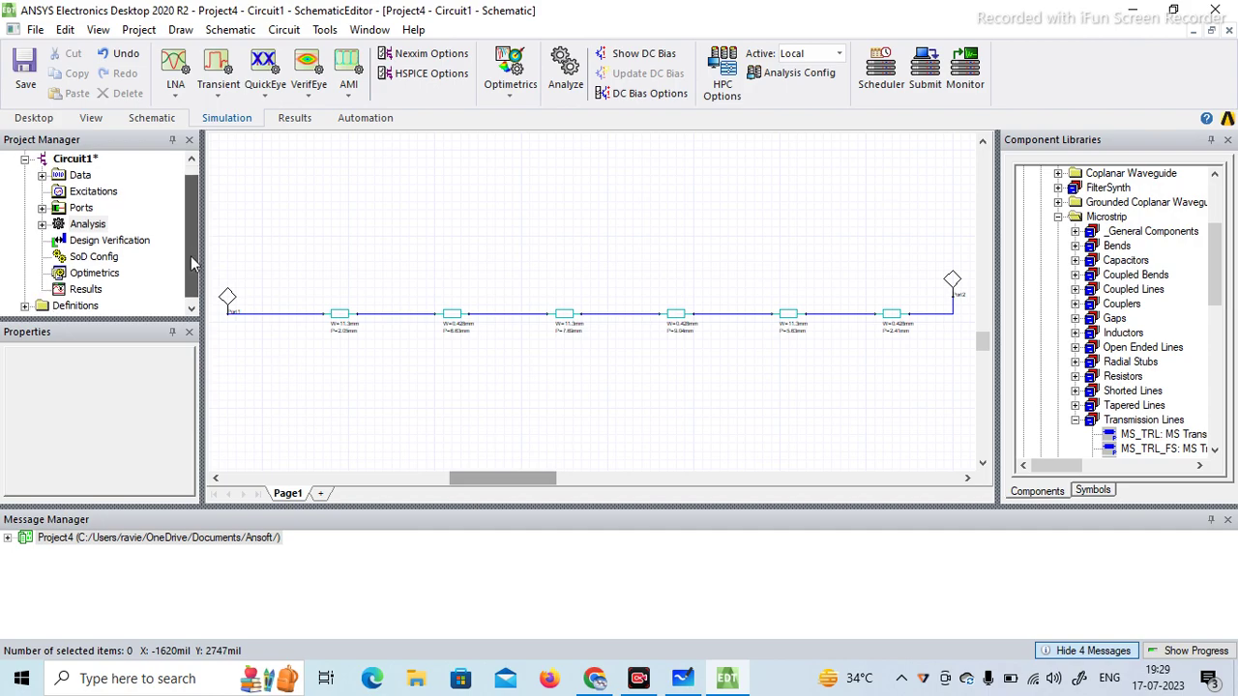
Set up a rectangular report of dB S(Port1,Port1) and S(Port2,Port1) using the LinearFrequency solution.
right_click(85, 292)
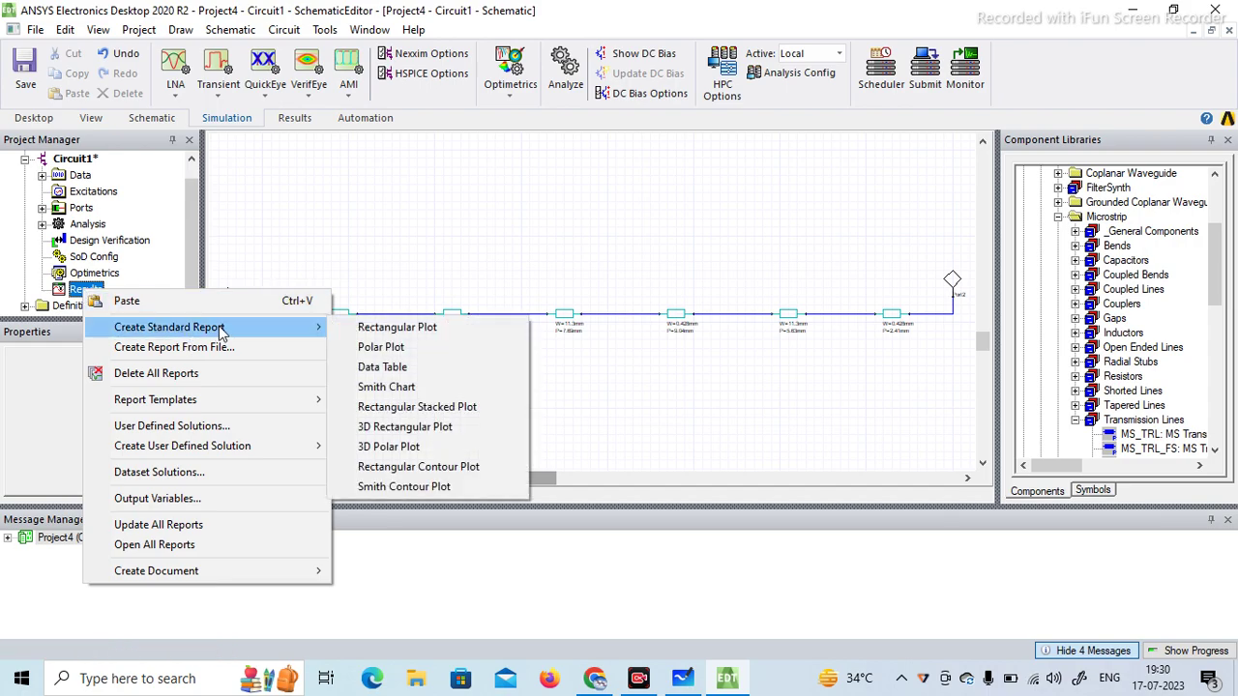
mouse_move(169, 327)
click(379, 328)
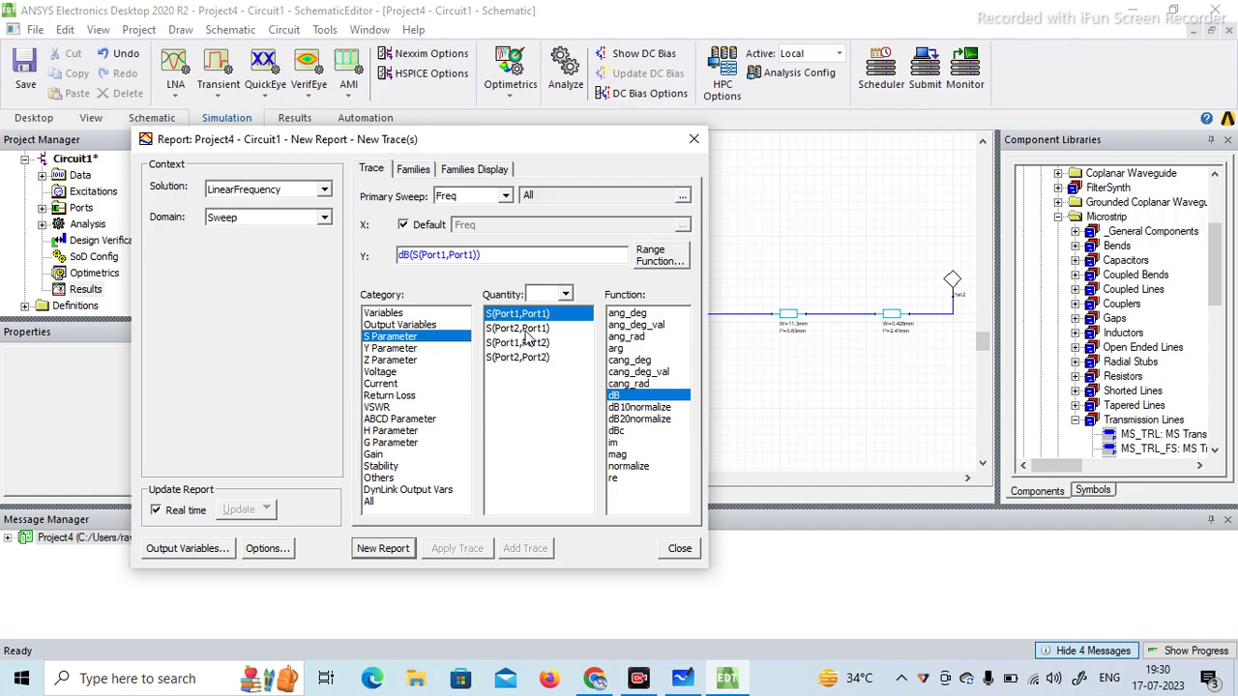
ctrl+click(526, 330)
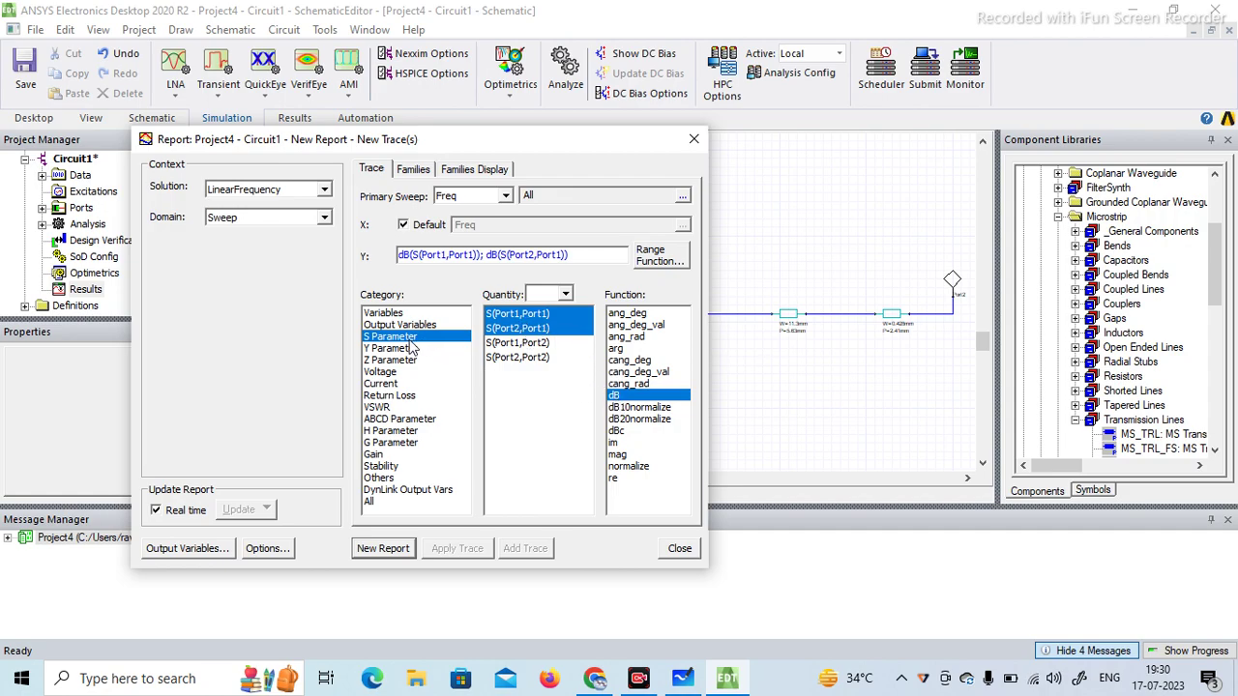
click(324, 197)
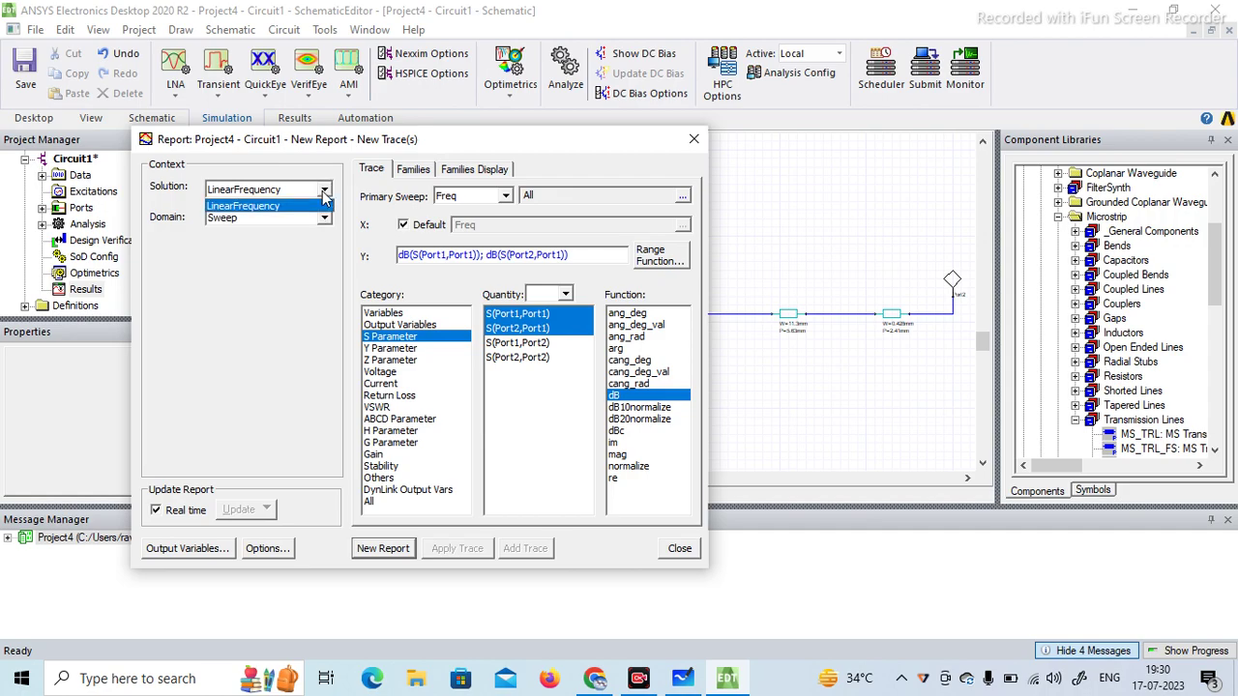
click(324, 196)
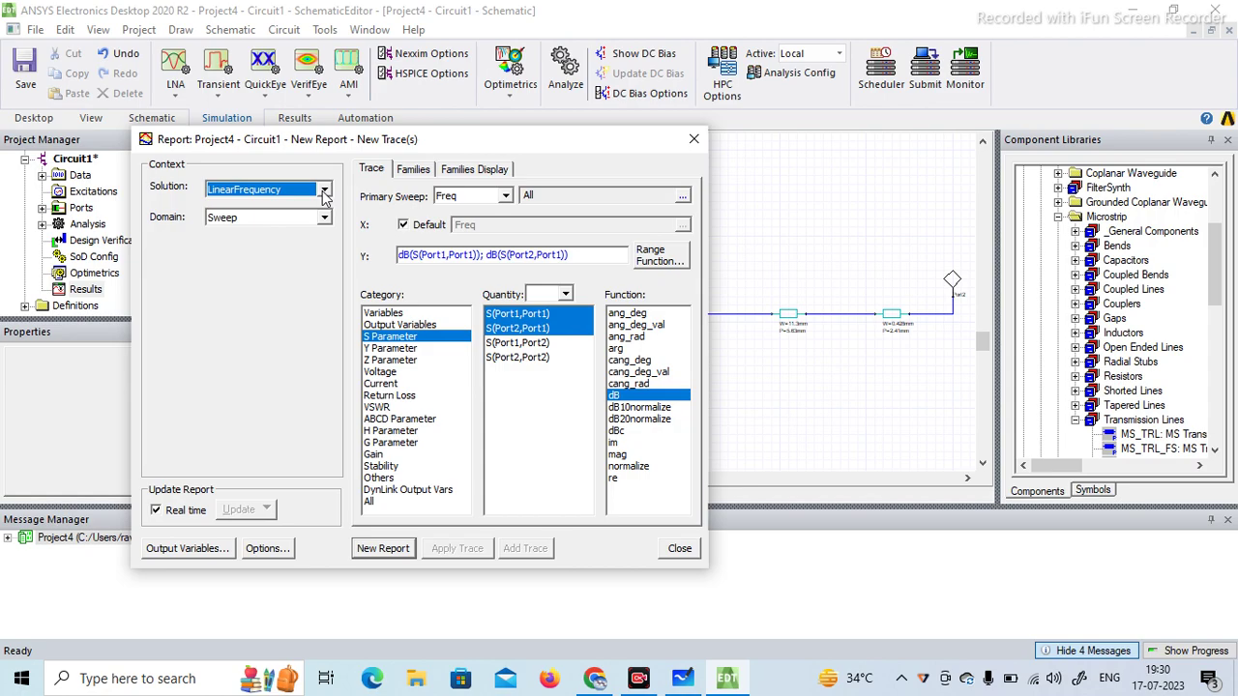
Create S Parameter Plot 1 and close the report dialog to view the 1–5 GHz curves.
click(383, 548)
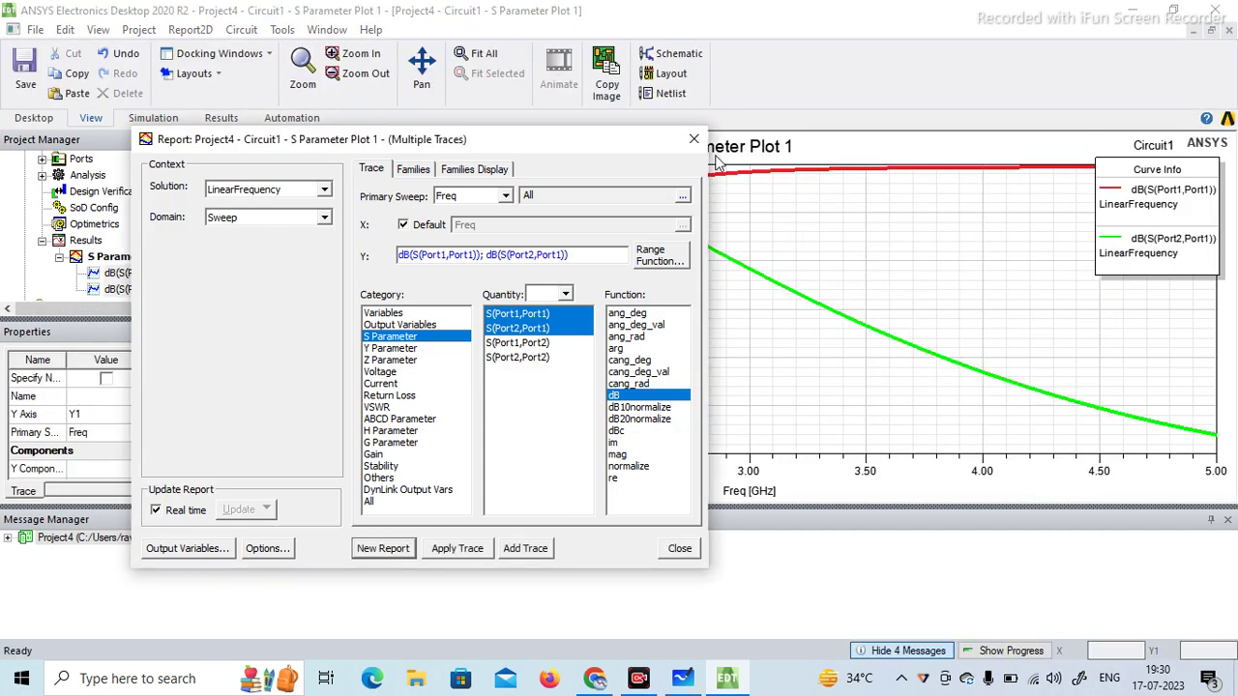
click(693, 139)
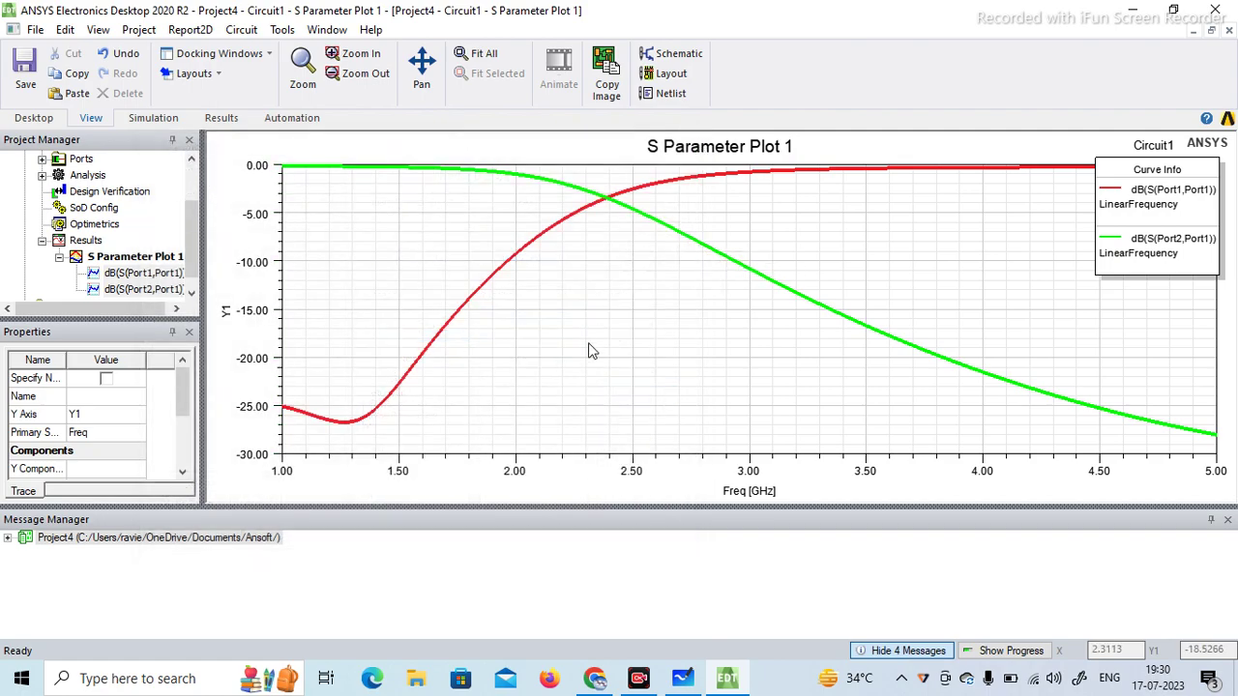